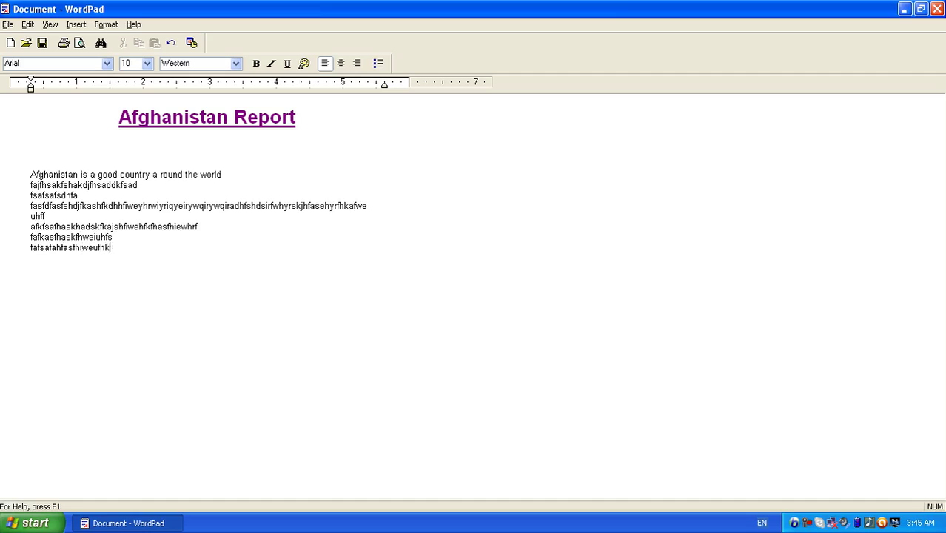
Step: Complete the filler line "fasjfjfhafheifhkfsaheuhafhfeifhfahsdfhfhwiuehf" in the report body and add the line "afjhfkjdshuwehfaskfhs'" below it
type("jfjfhafheifhkfsaheuhafhf")
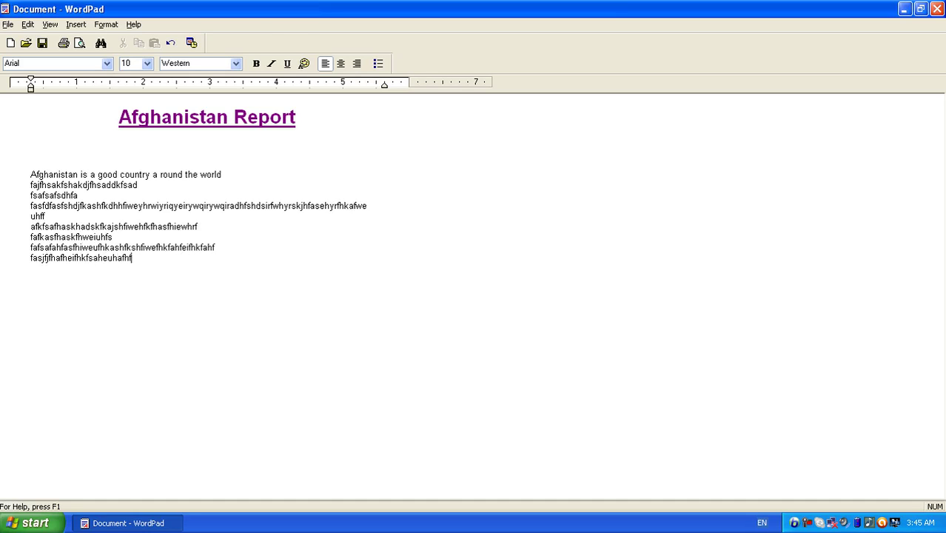
type("eifhfahsdfhfhwiuehf")
key("Return")
type("afjhfkjdshuwehfaskfhs")
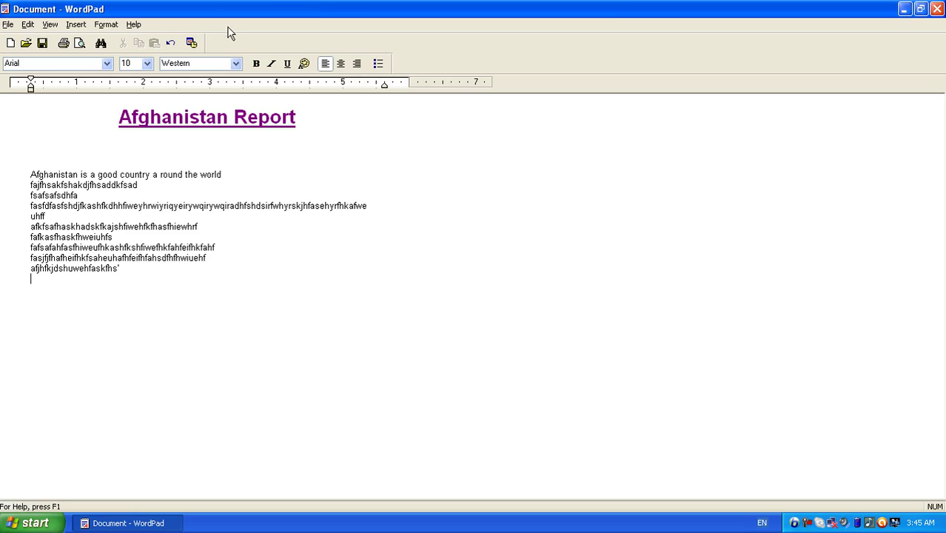
Step: Launch Microsoft Office Excel 2003 with a blank workbook
left_click(23, 526)
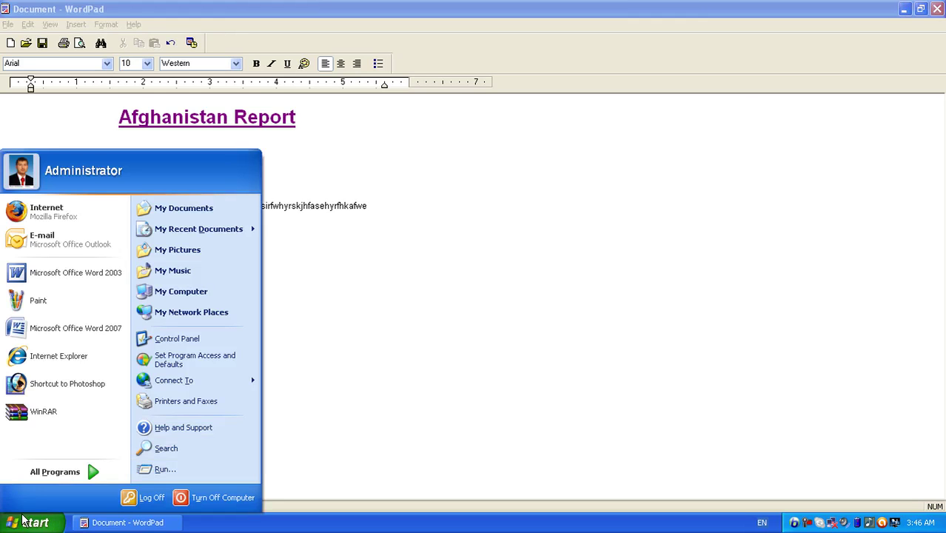
left_click(59, 471)
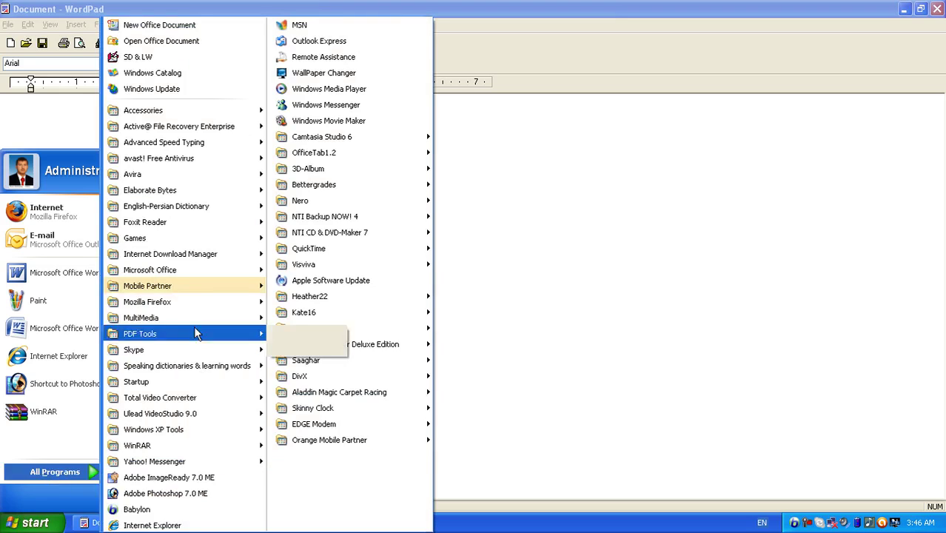
mouse_move(169, 243)
mouse_move(194, 268)
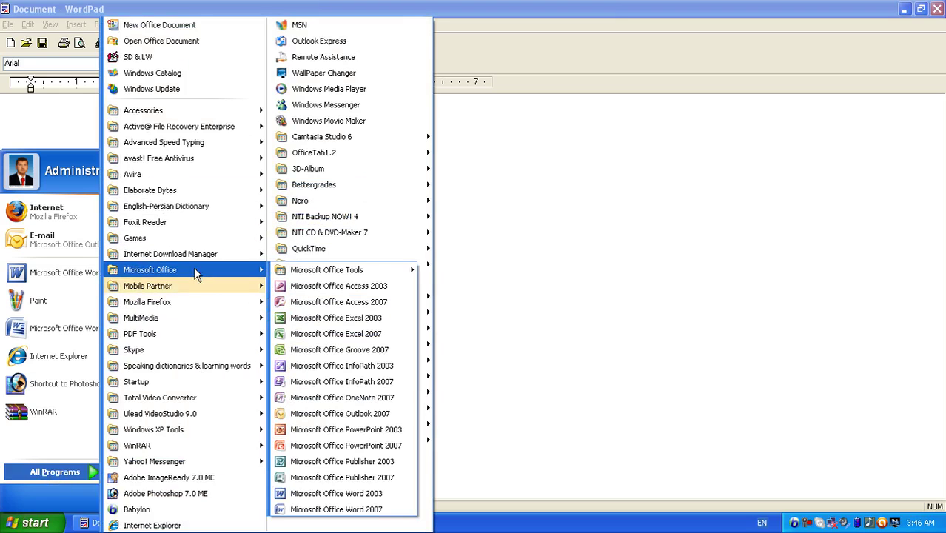
left_click(311, 317)
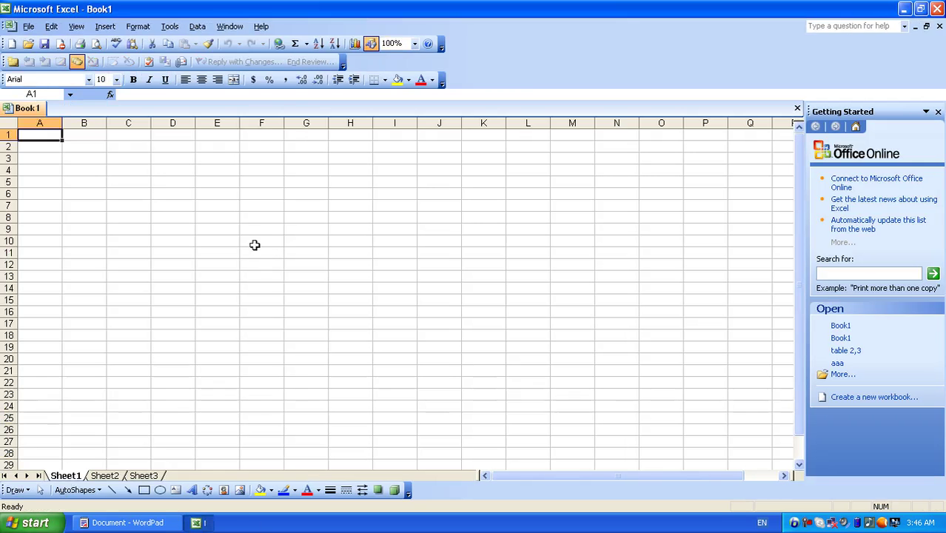
Step: Enter the column heading "name" in cell E7 of Sheet1
left_click(226, 207)
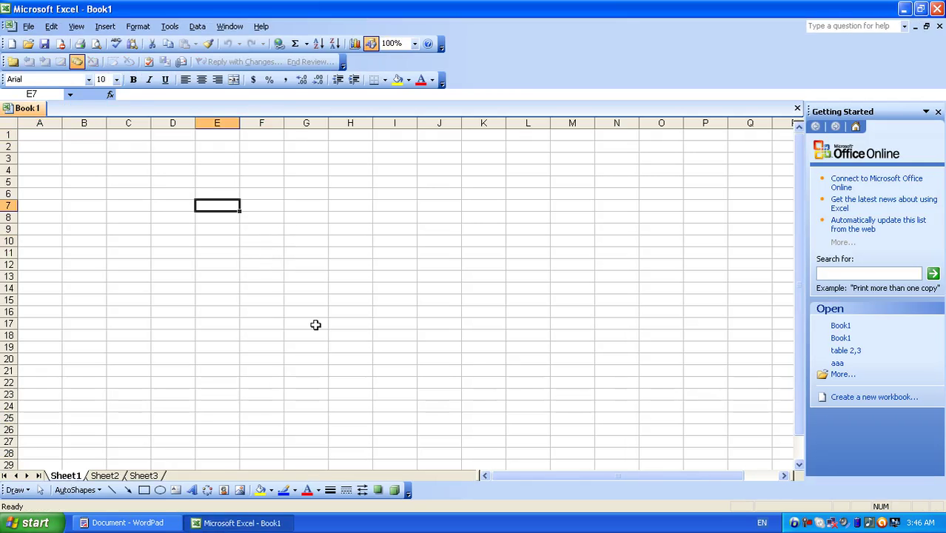
type("naem")
key("Tab")
key("Left")
type("name")
key("Tab")
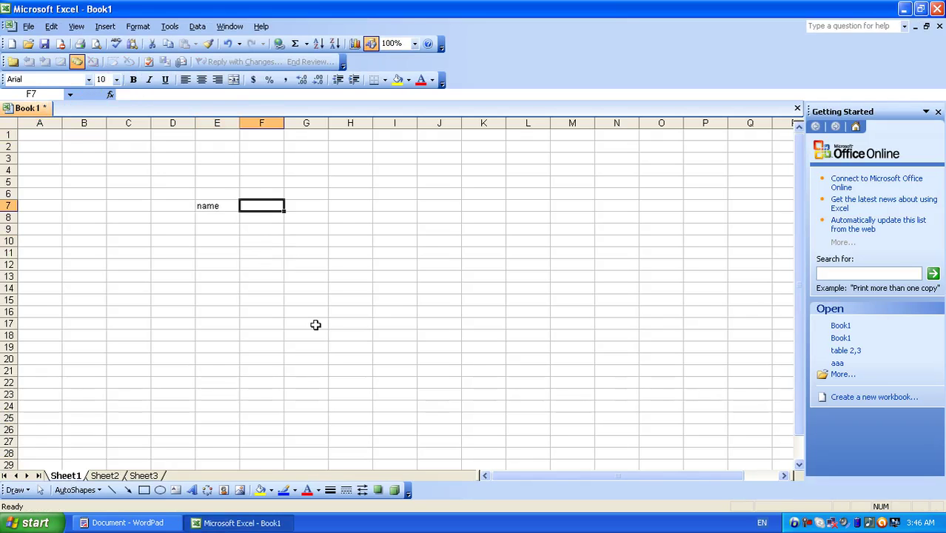
Step: Enter the column heading "position" in cell F7, beside the name heading
type("o")
type("osi")
key("BackSpace")
key("BackSpace")
key("BackSpace")
type("os")
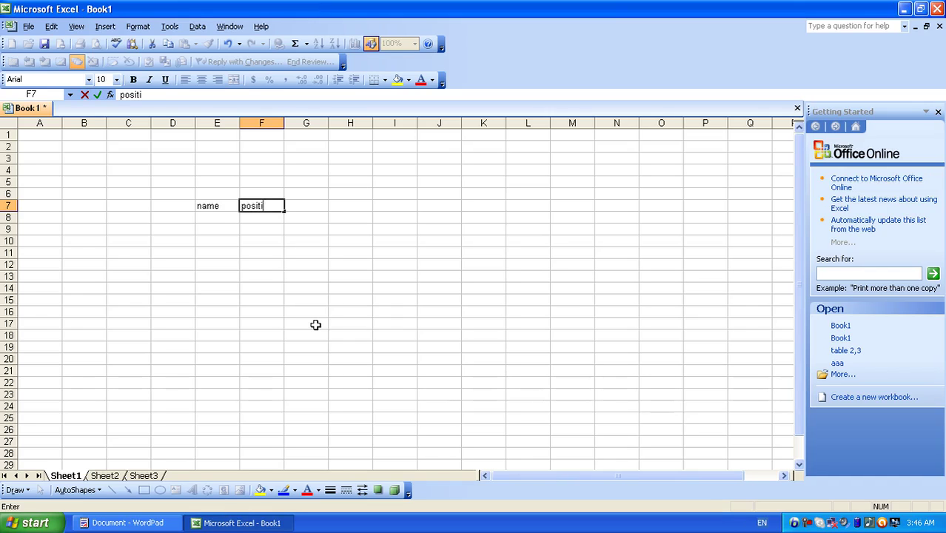
key("Tab")
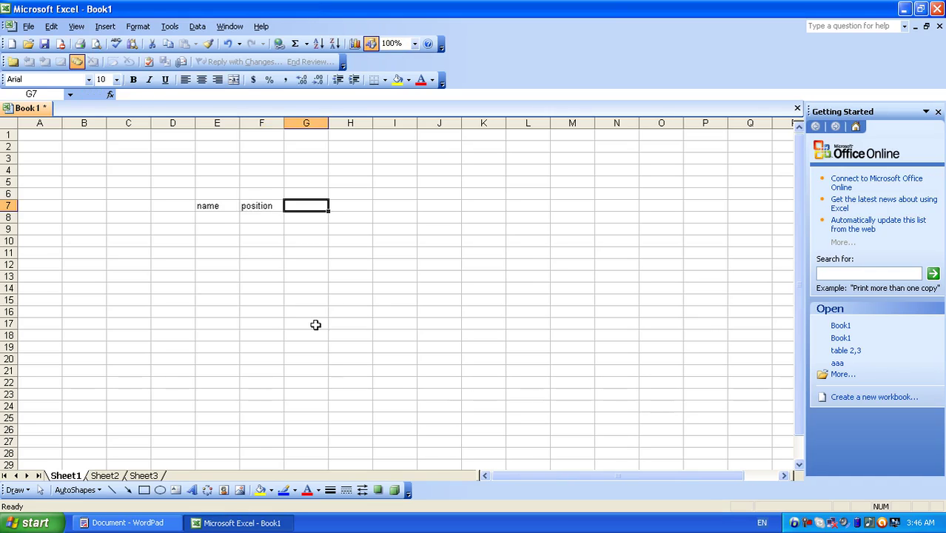
Step: Add the remaining column headings "salary", "food" and "total" in cells G7, H7 and I7
type("salary")
key("Tab")
type("food")
key("Tab")
type("total")
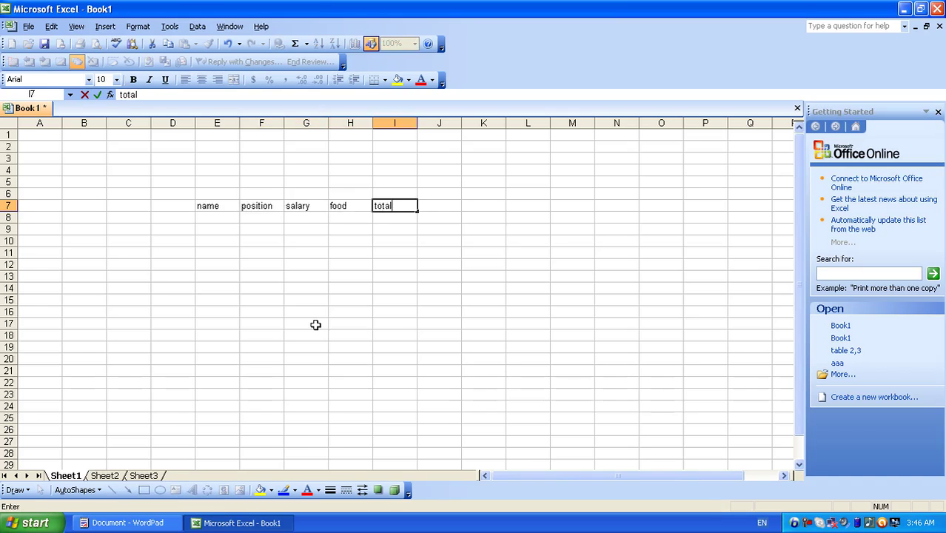
key("Return")
left_click(315, 325)
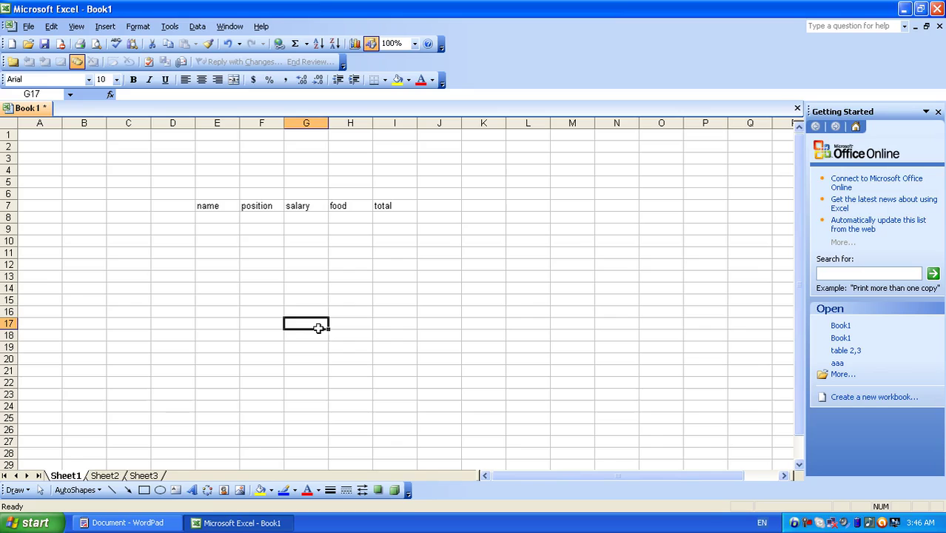
left_click(219, 218)
left_click(214, 228)
left_click(213, 240)
left_click(211, 253)
left_click(212, 264)
left_click(211, 276)
left_click(211, 291)
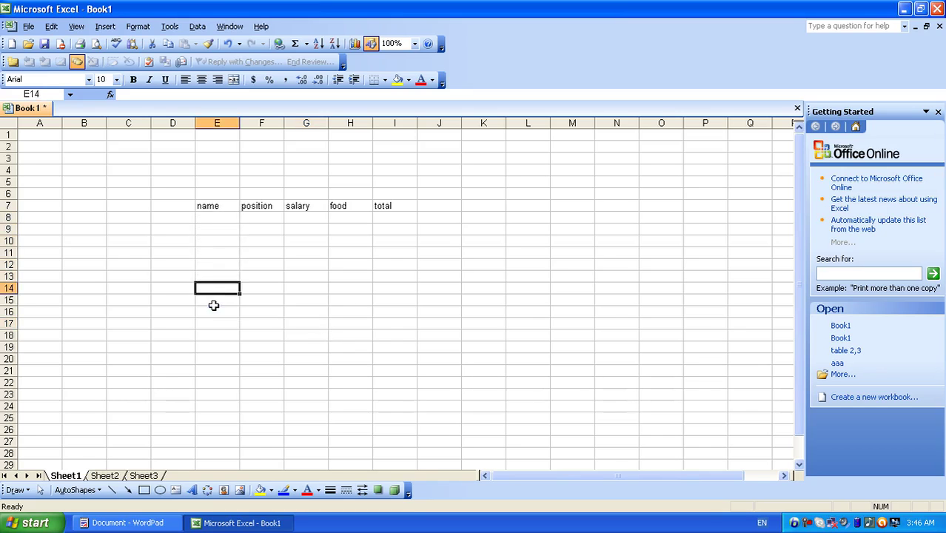
left_click_drag(212, 304, 212, 323)
left_click(206, 335)
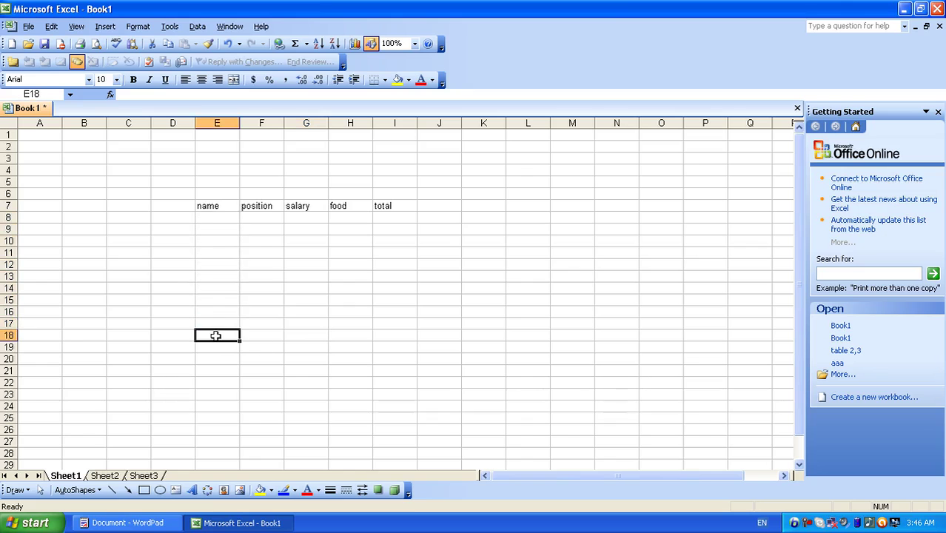
Step: Copy the table range E7:I18, including the heading row and the empty rows beneath it
left_click_drag(222, 334, 385, 206)
left_click(51, 27)
left_click(50, 75)
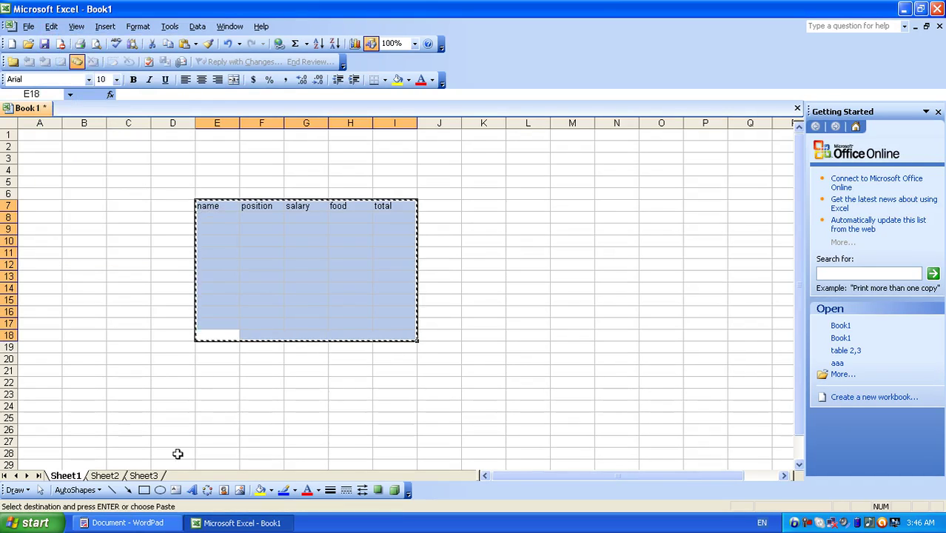
Step: Switch to the WordPad report, centre the empty line below the body text and paste the copied range there as a linked Excel worksheet
left_click(119, 523)
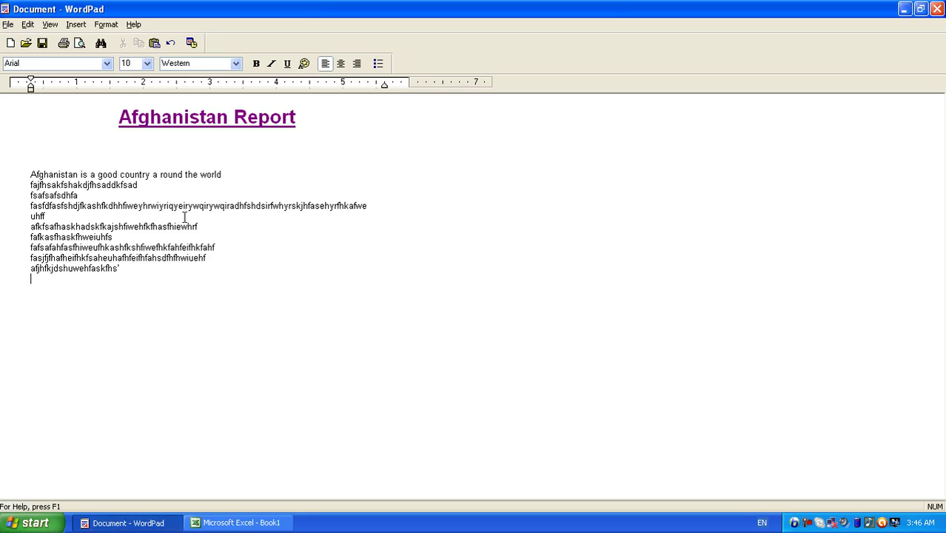
left_click(339, 66)
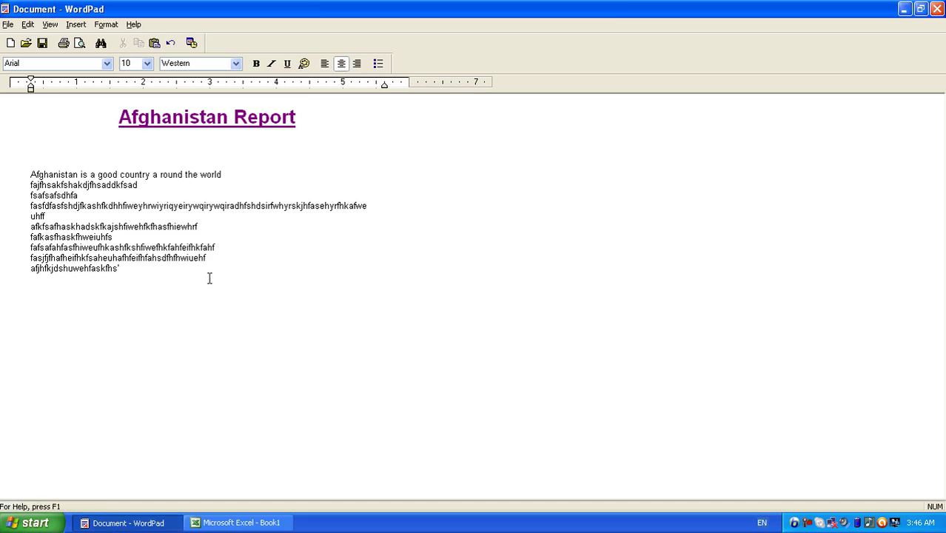
left_click(27, 24)
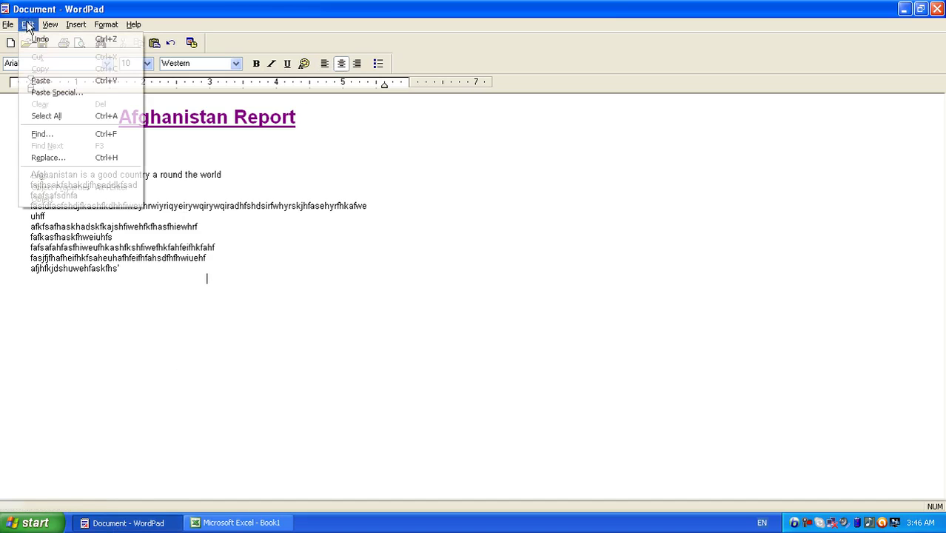
left_click(53, 93)
left_click_drag(381, 184, 397, 155)
left_click(361, 236)
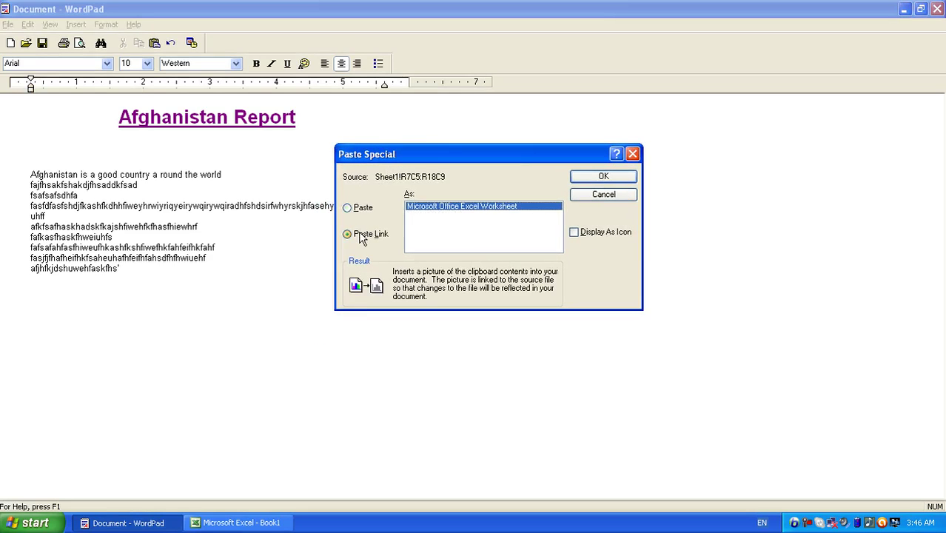
left_click(589, 176)
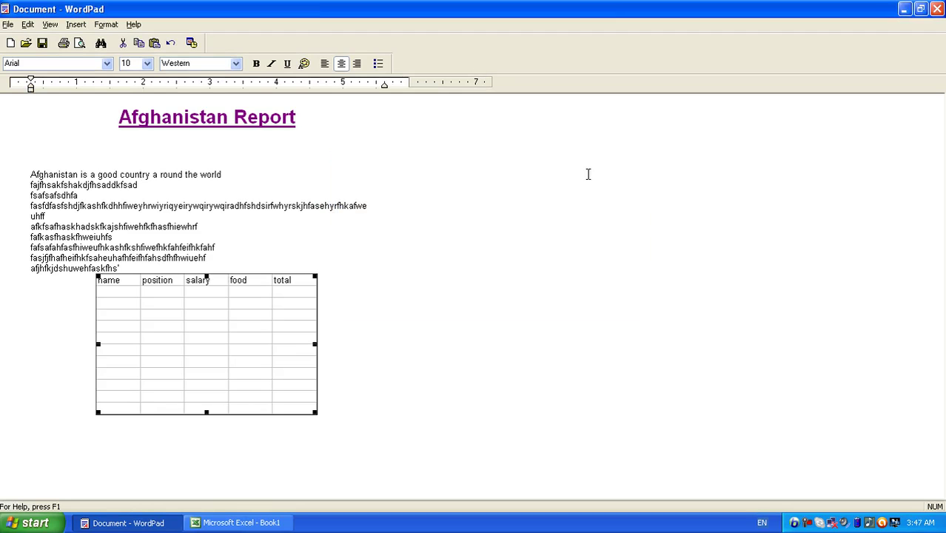
left_click(387, 312)
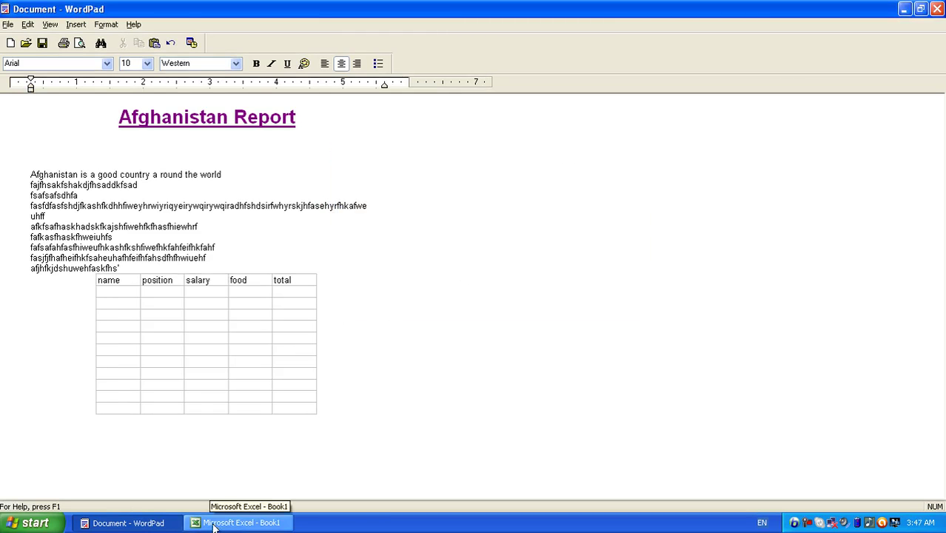
Step: Switch back to the Excel workbook and fill row 8 with a person's name, position teacher, salary 200000 and food 2000
left_click(238, 522)
left_click(208, 217)
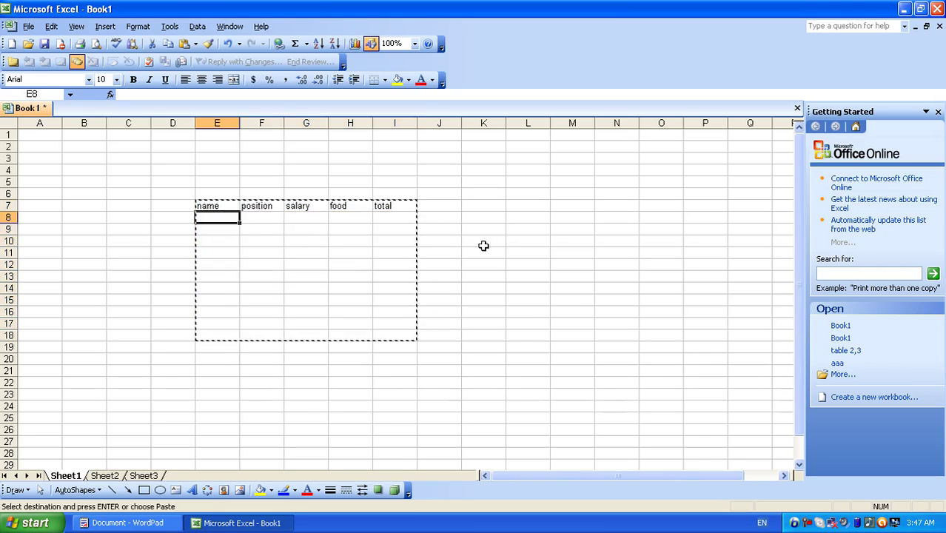
type("karim")
key("Tab")
type("teacher")
key("Tab")
type("20")
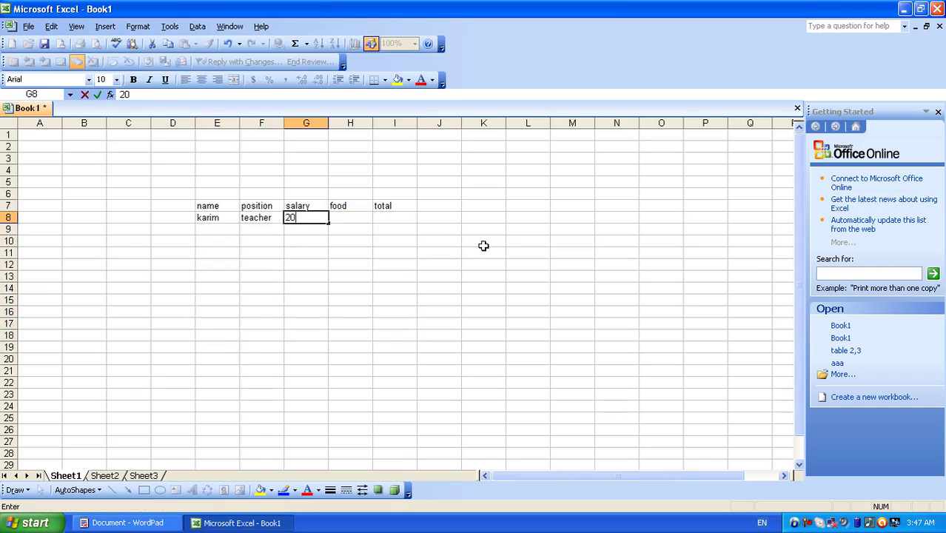
type("0000")
key("Tab")
type("2000")
key("Tab")
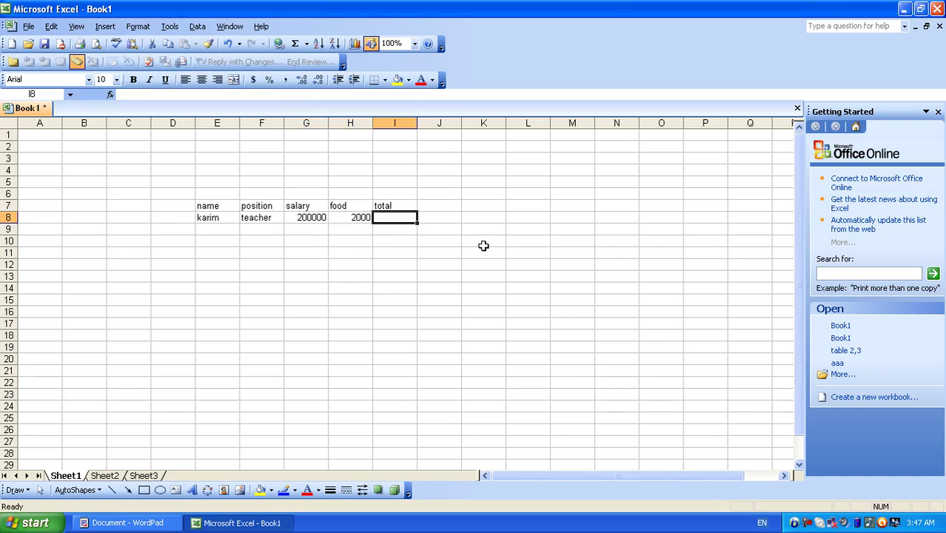
key("Return")
Step: Fill row 9 with the second person's name, position doctor, salary 25000 and food 2000
type("hami")
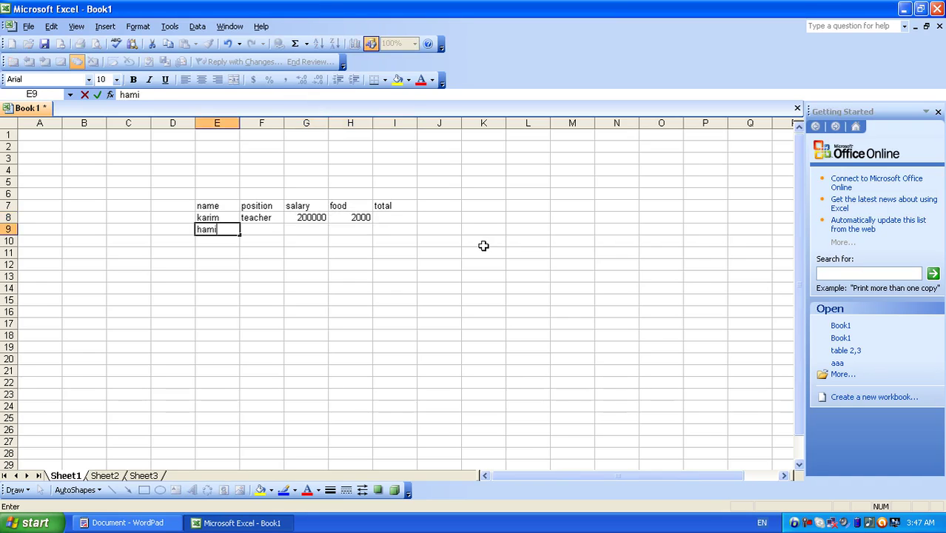
type("d")
key("Tab")
type("doctor")
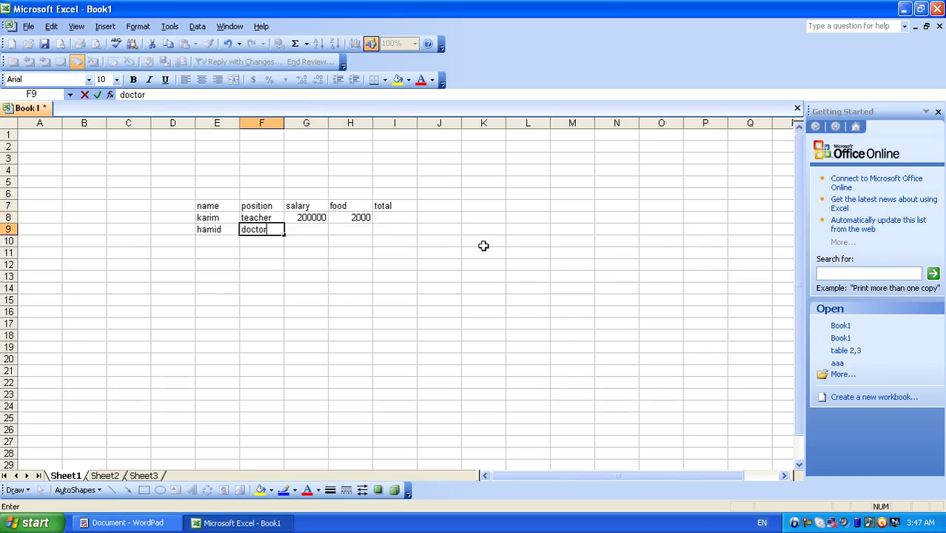
key("Tab")
type("25000")
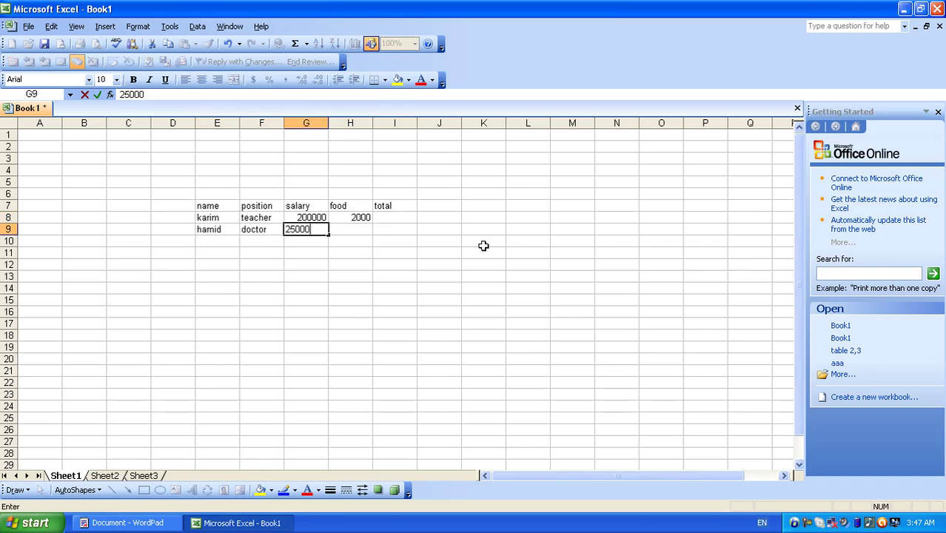
key("Tab")
type("2000")
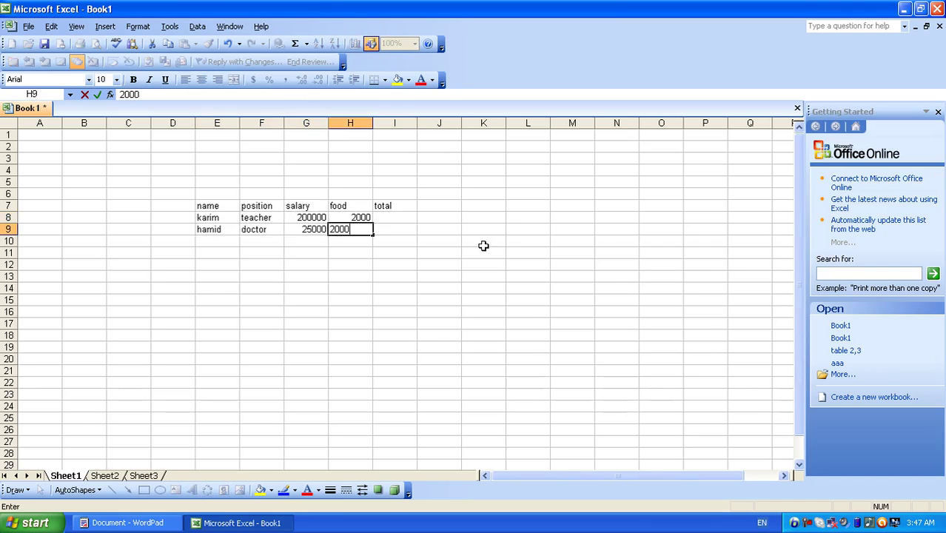
key("Tab")
key("Return")
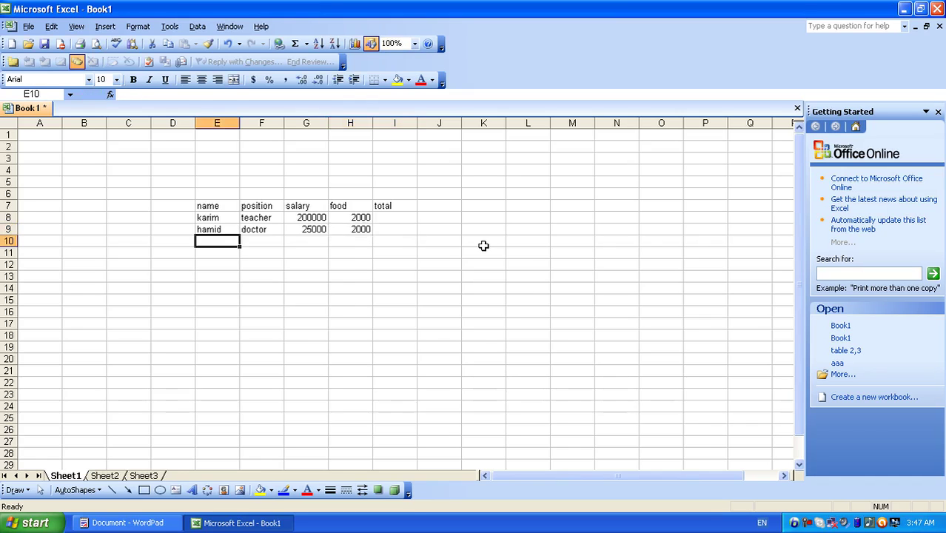
Step: Fill row 10 with the third person's name, position engineer, salary 30000 and food 2000
type("wahid")
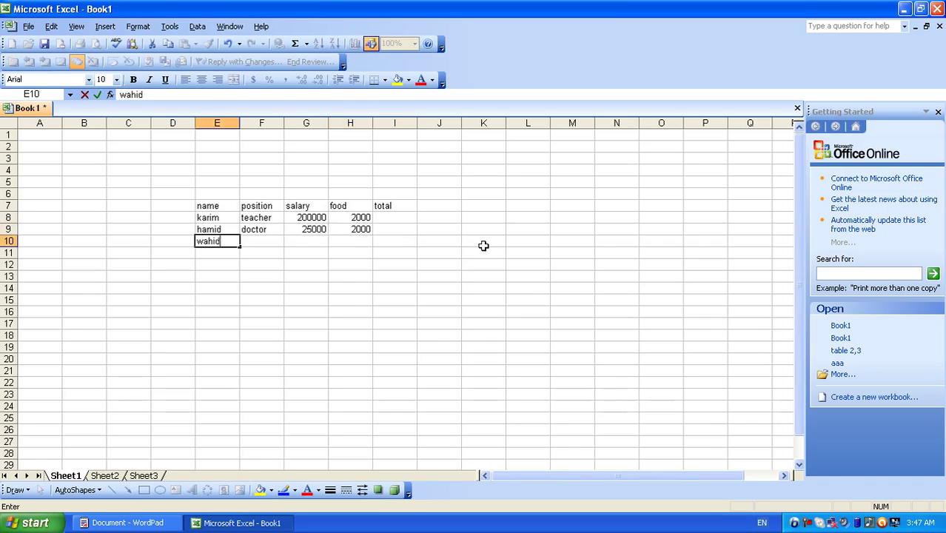
key("Tab")
type("engineer")
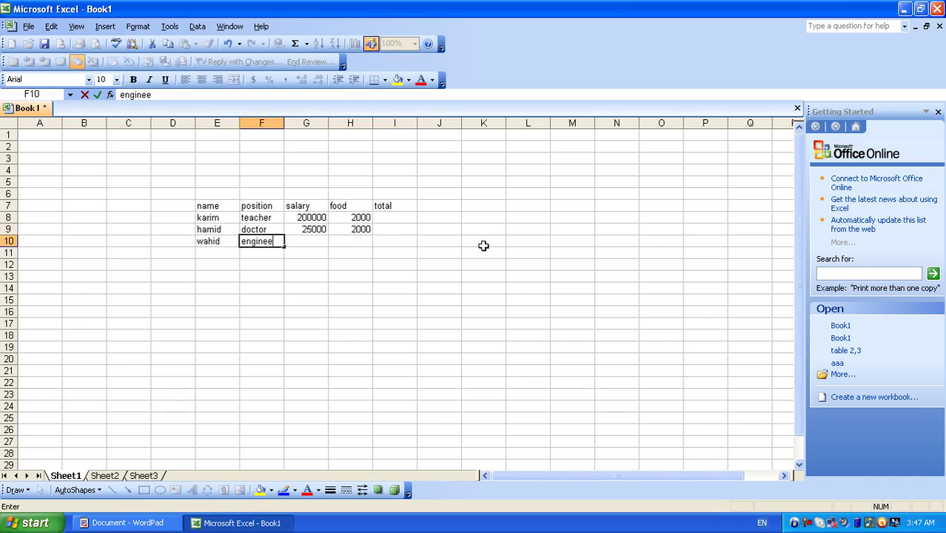
key("Tab")
type("30000")
key("Tab")
type("20")
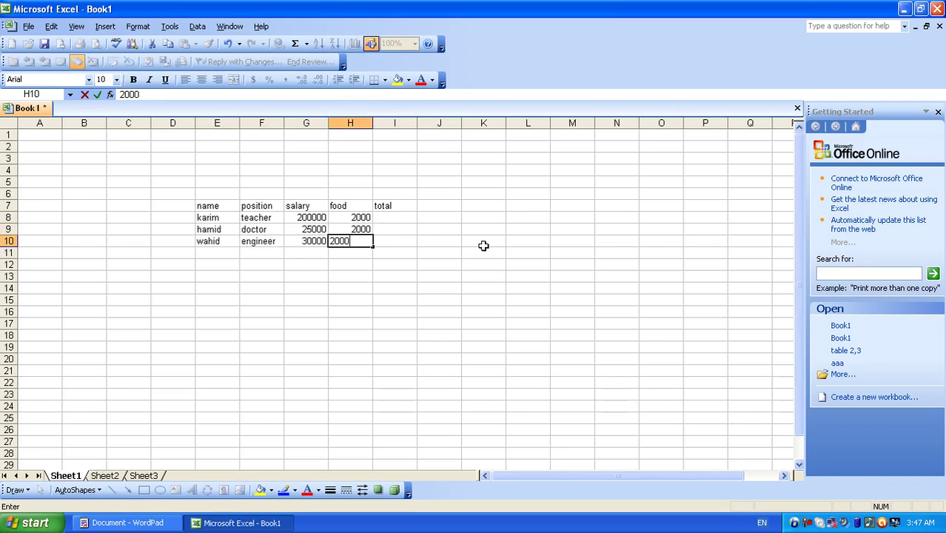
key("Return")
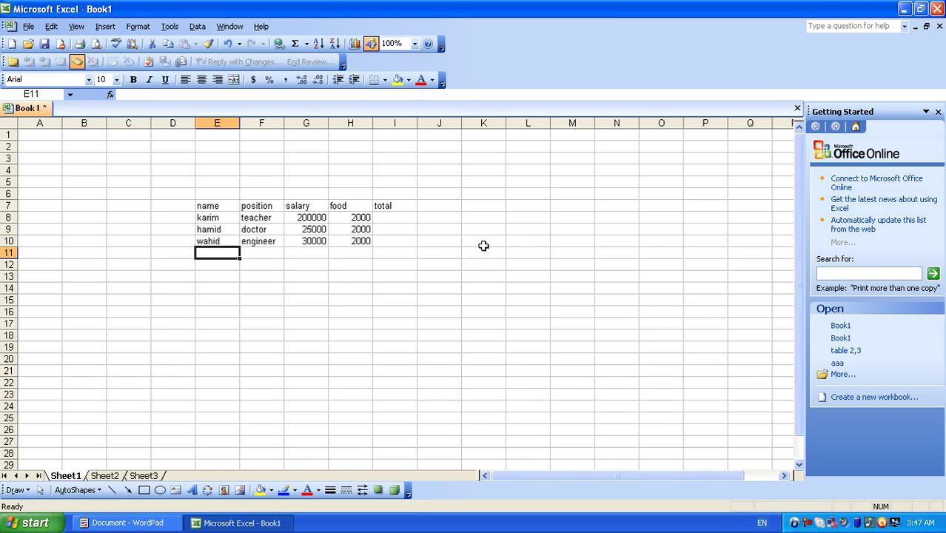
Step: Fill row 11 with the fourth person's name, position engineer, salary 30000 and food 2000
type("qasim")
key("Tab")
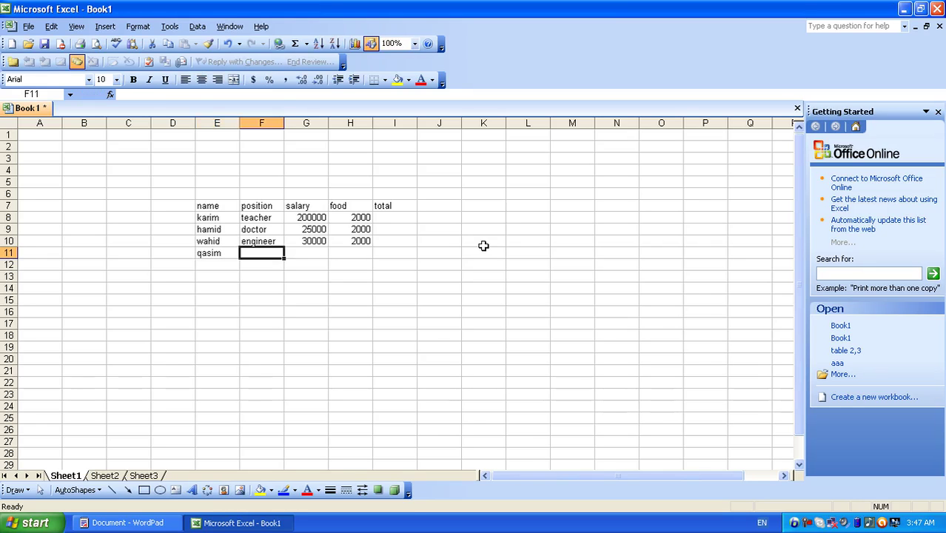
type("engineer")
key("Tab")
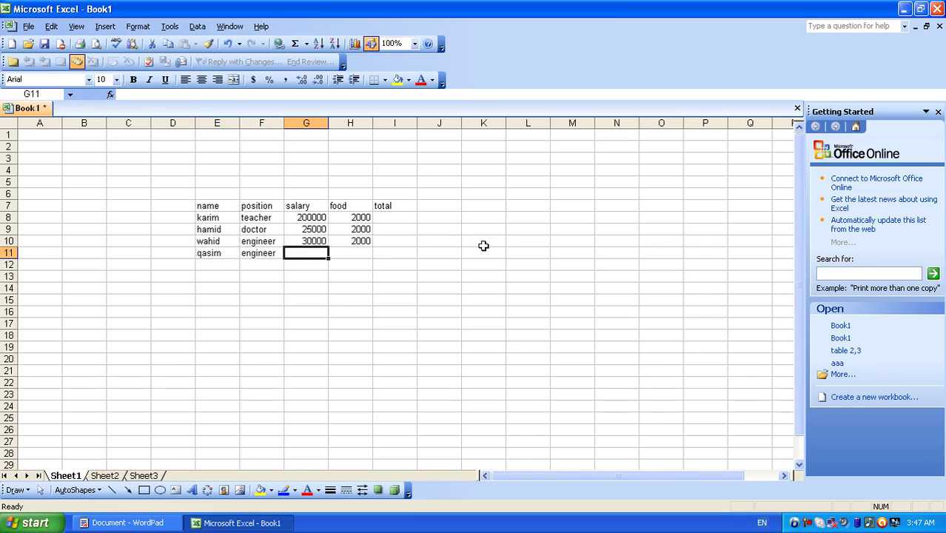
type("2")
key("BackSpace")
type("30000")
key("Tab")
type("2000")
key("Return")
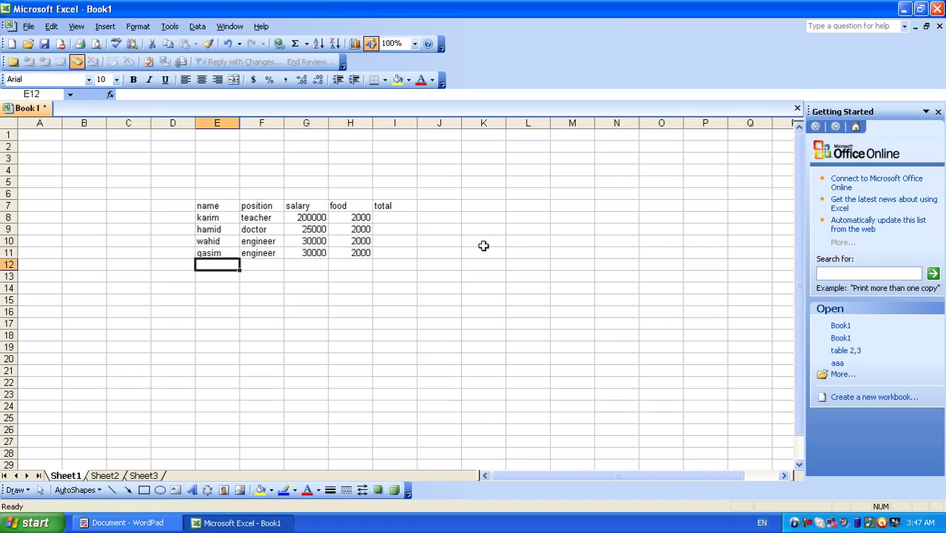
Step: Fill row 12 with the fifth person's name, position doctor, salary 250000 and food 2000
type("e")
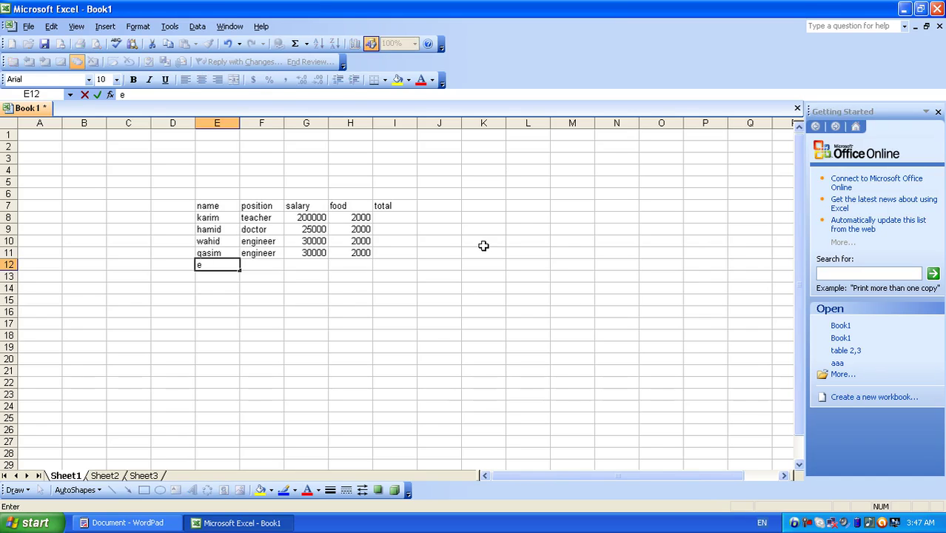
type("min")
key("Tab")
type("doctor")
key("Tab")
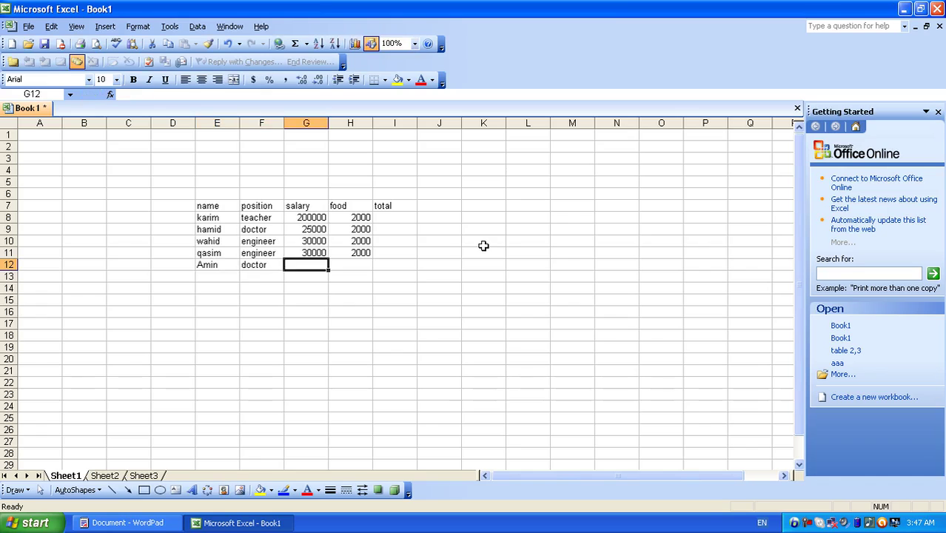
type("250000")
key("Tab")
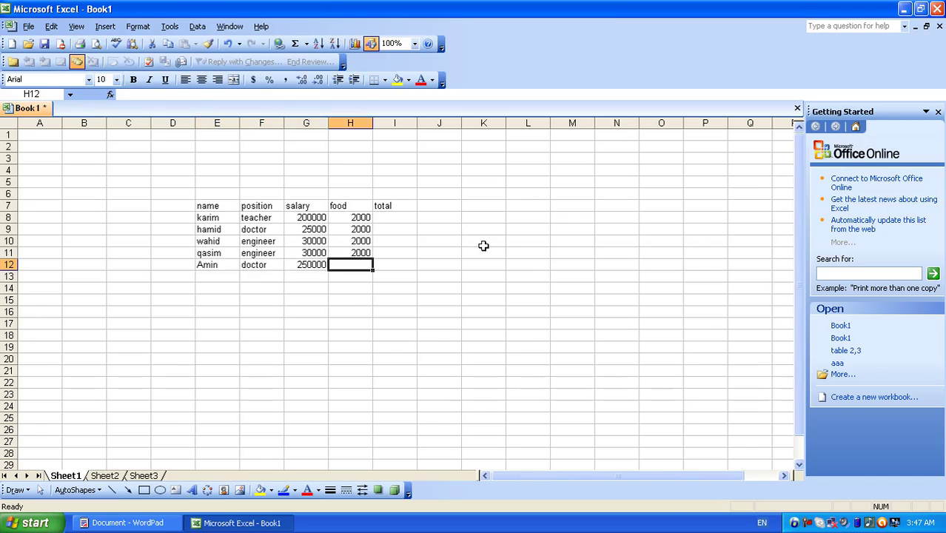
type("2000")
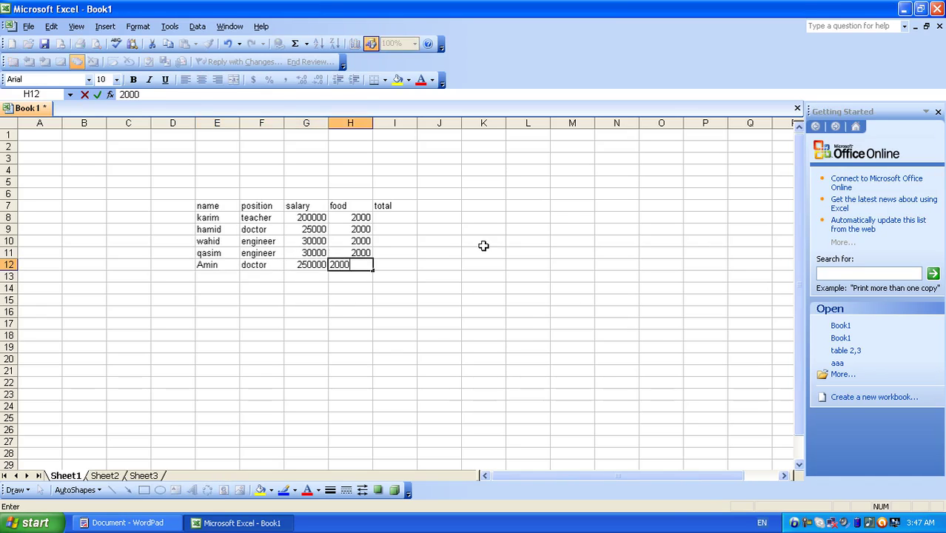
key("Return")
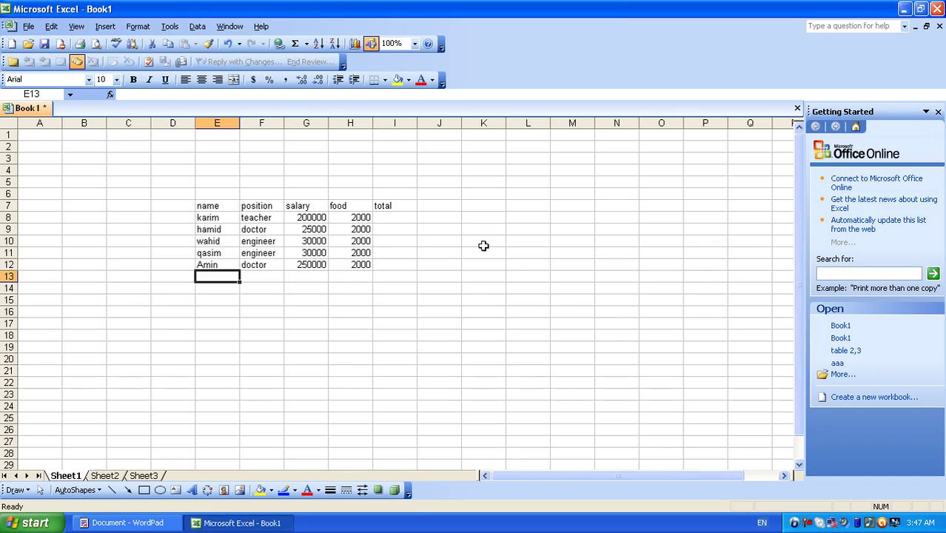
Step: Fill row 13 with the sixth person's name, position teacher, salary 20000 and food 2000
type("nauy")
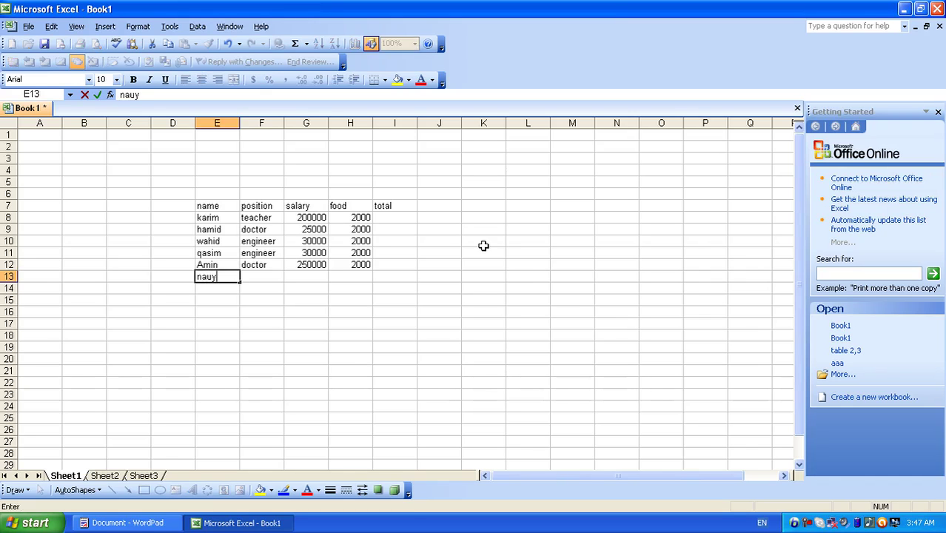
type("eem")
key("Tab")
type("e")
key("BackSpace")
key("BackSpace")
type("teacher")
key("Tab")
type("20000")
key("Tab")
type("200")
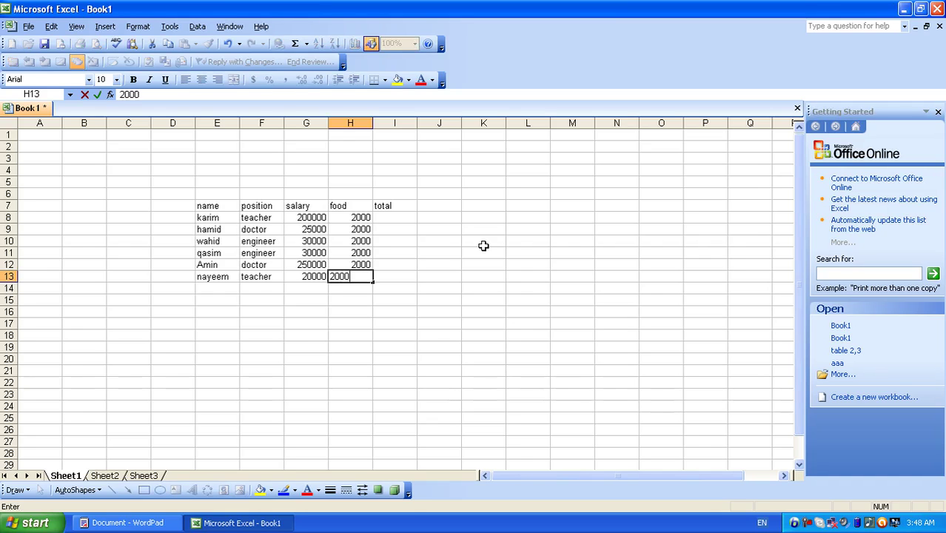
key("Return")
Step: Correct the salary in G12 to 25000 and the salary in G8 to 20000
left_click(303, 260)
double_click(315, 259)
double_click(318, 263)
key("BackSpace")
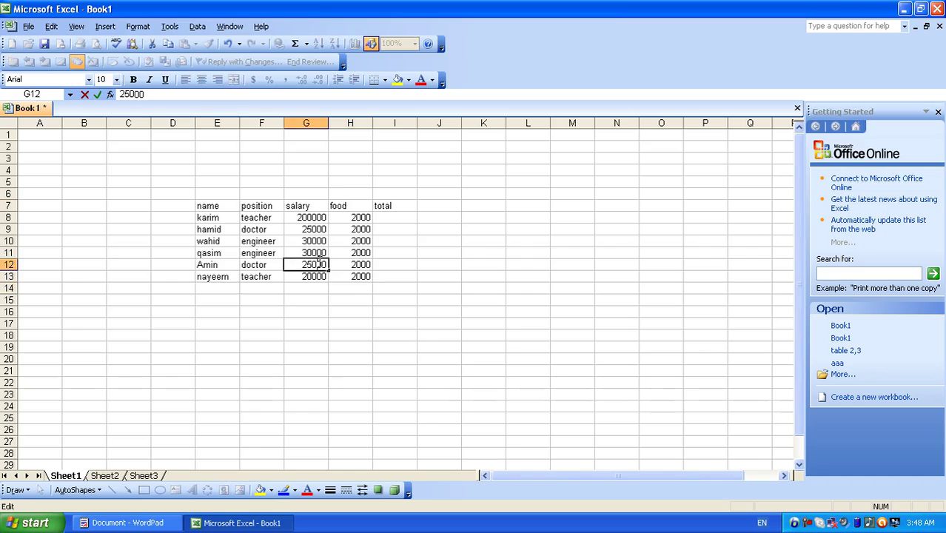
left_click(342, 274)
double_click(314, 217)
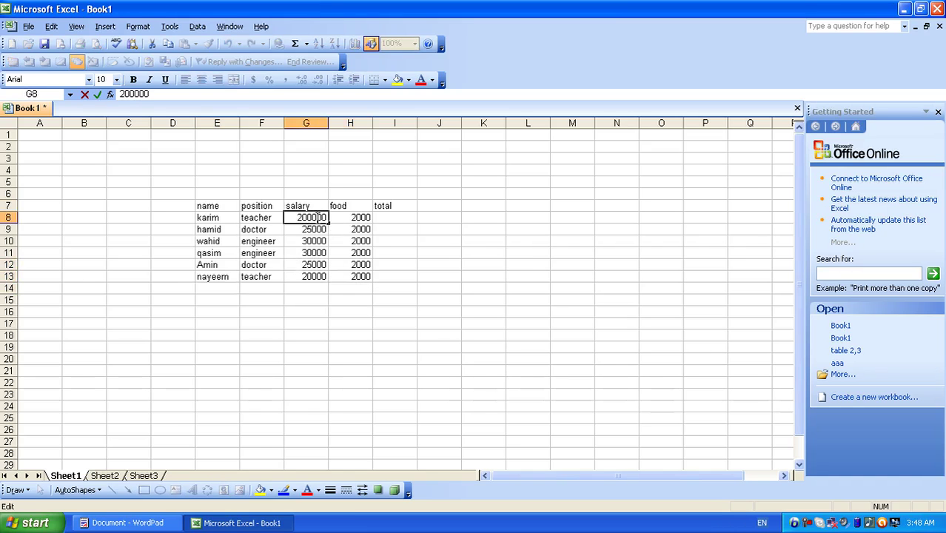
key("BackSpace")
left_click(350, 244)
left_click(344, 317)
left_click(360, 264)
left_click(398, 219)
left_click(340, 299)
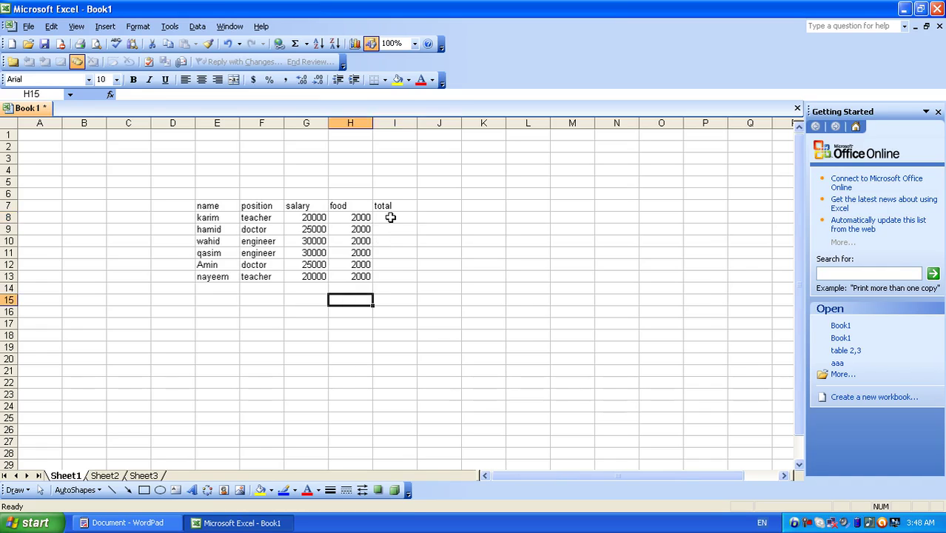
Step: Enter the formula =G8+H8 in I8 to add the first person's salary and food
left_click(389, 218)
left_click(311, 219)
left_click(361, 219)
left_click(392, 218)
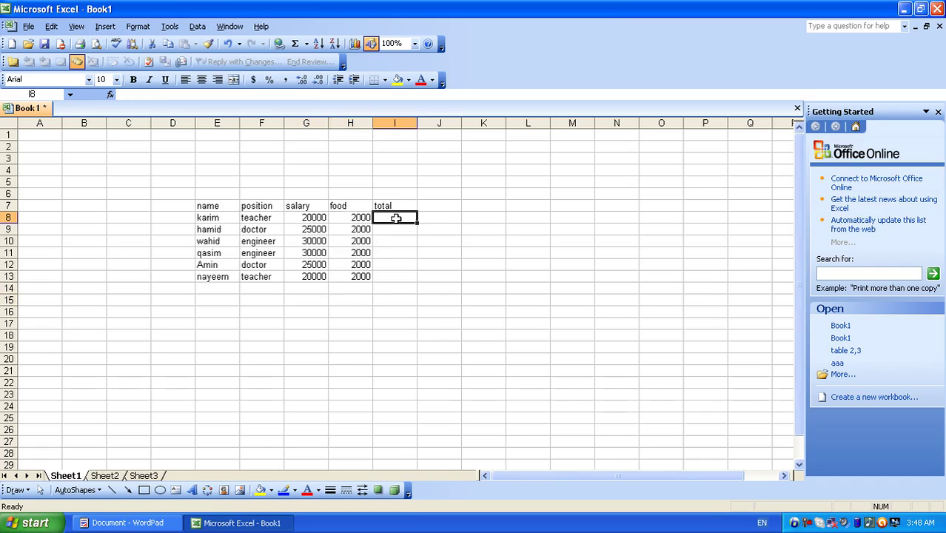
type("=")
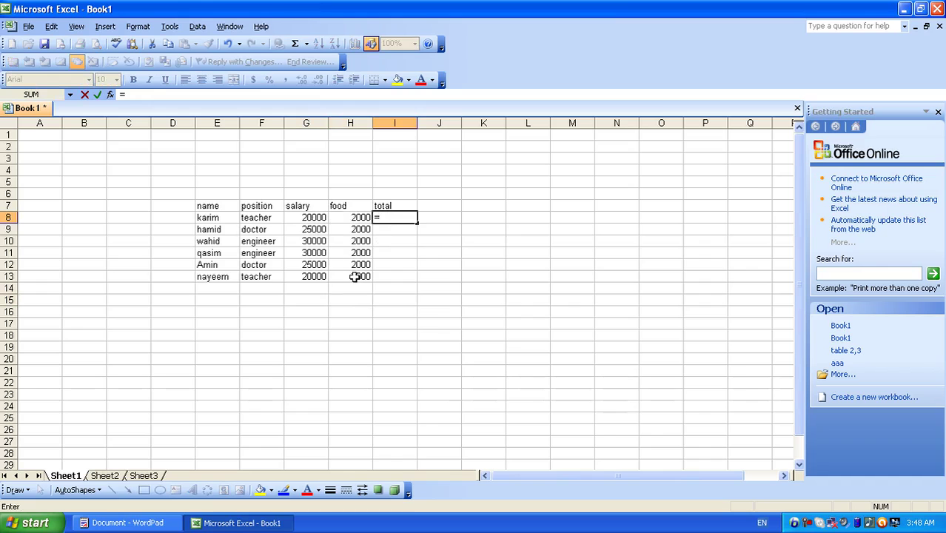
left_click(306, 220)
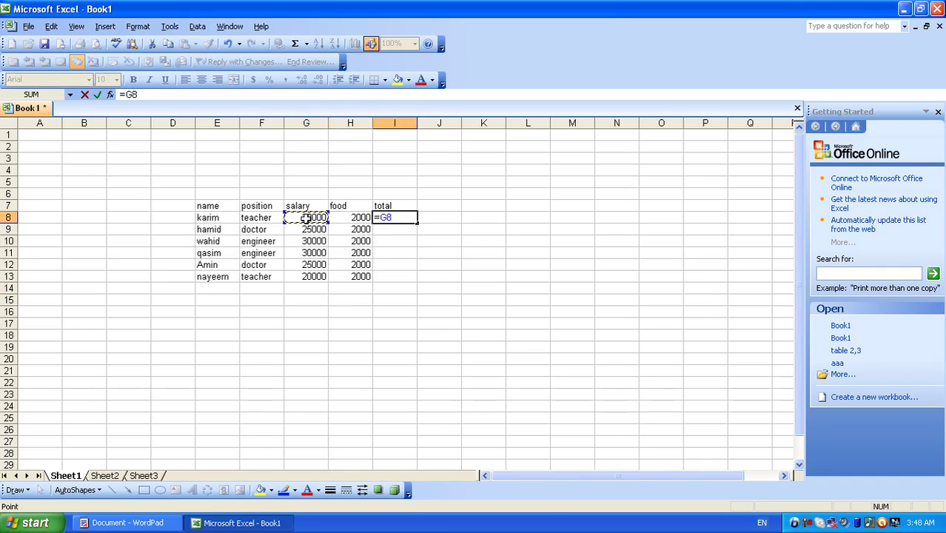
type("+")
left_click(347, 217)
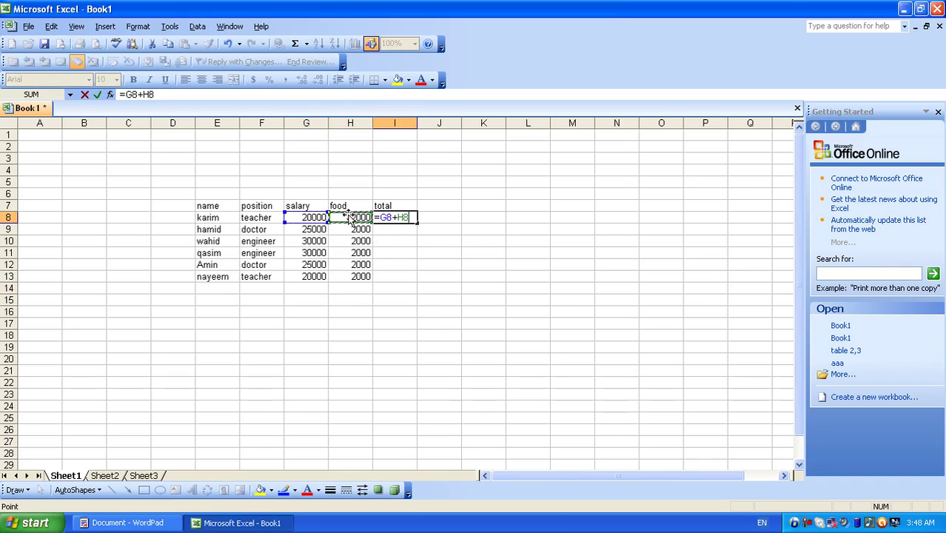
key("Return")
left_click(382, 217)
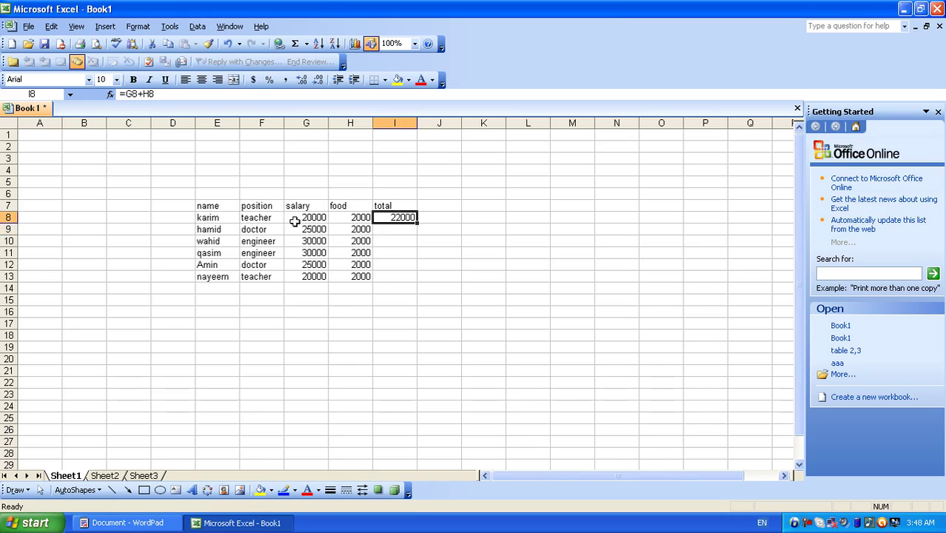
left_click(314, 217)
left_click(354, 216)
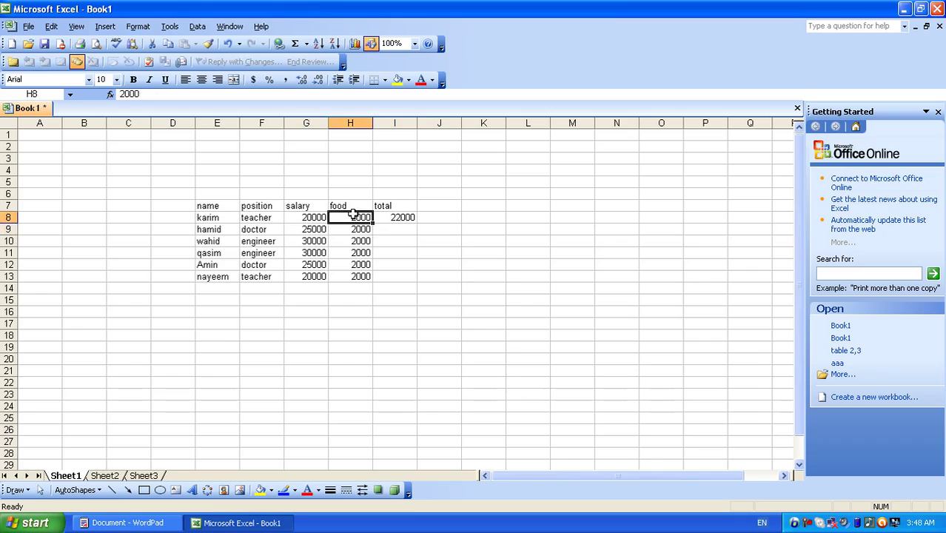
Step: Copy the total formula from I8 down through I13
left_click(393, 217)
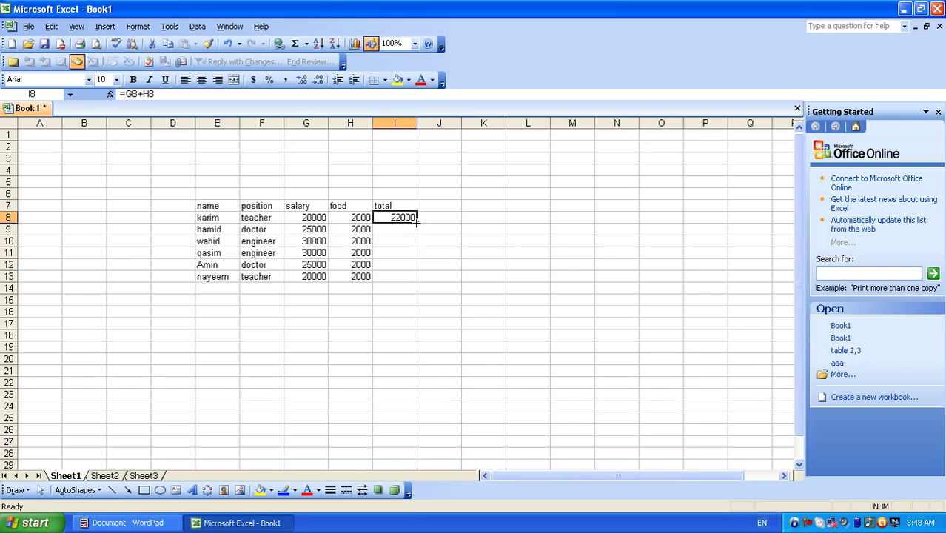
left_click_drag(416, 221, 417, 280)
left_click(440, 262)
left_click(373, 239)
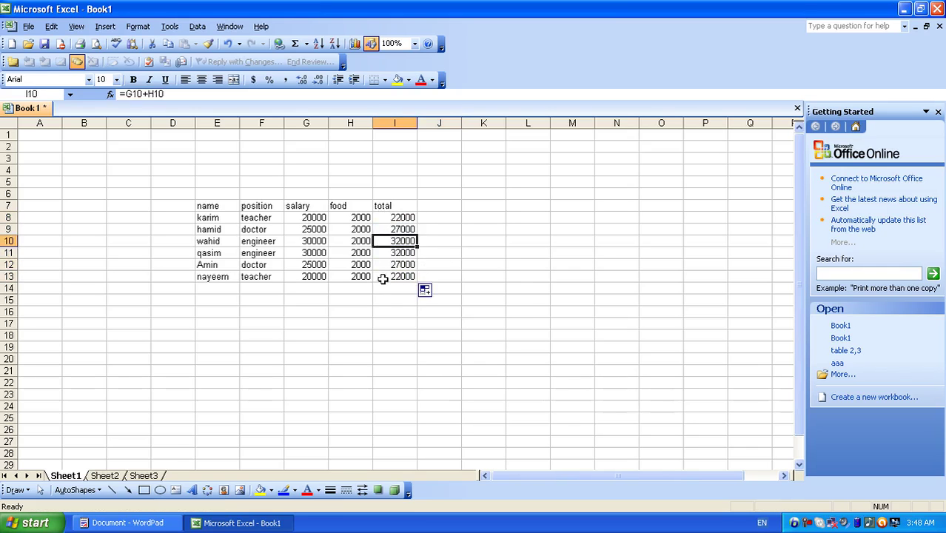
left_click(376, 299)
left_click(264, 298)
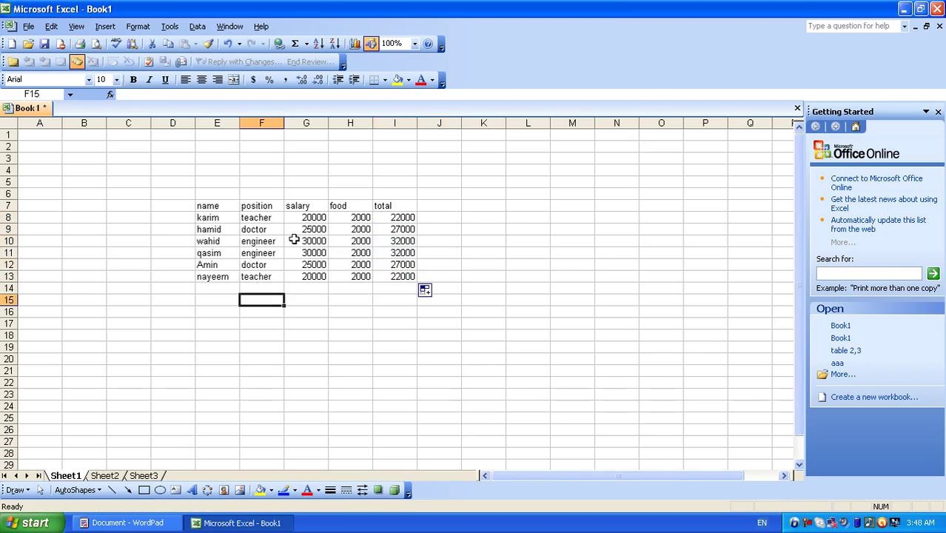
Step: Merge and centre cells E15:F15 and label them "total salary"
left_click_drag(310, 217, 312, 275)
left_click(279, 296)
left_click(286, 315)
left_click_drag(229, 301, 264, 299)
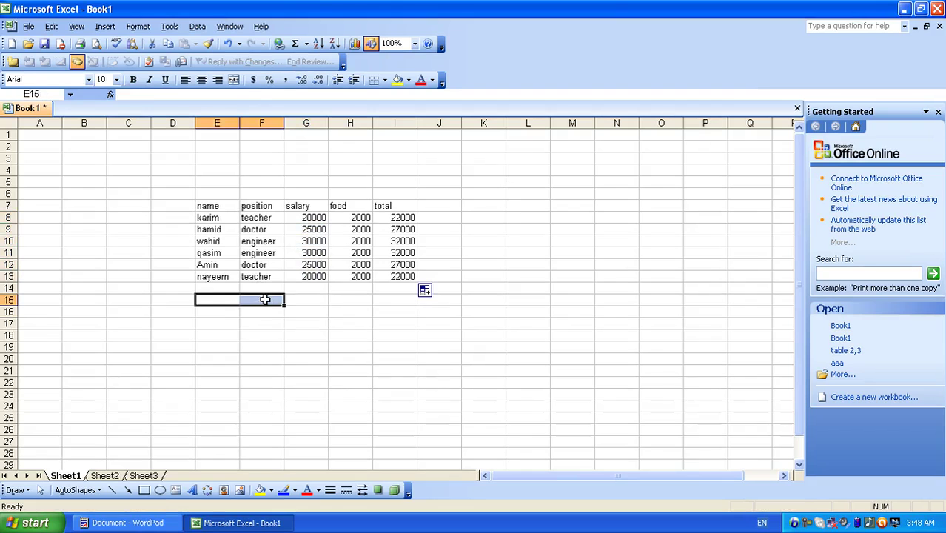
left_click(234, 80)
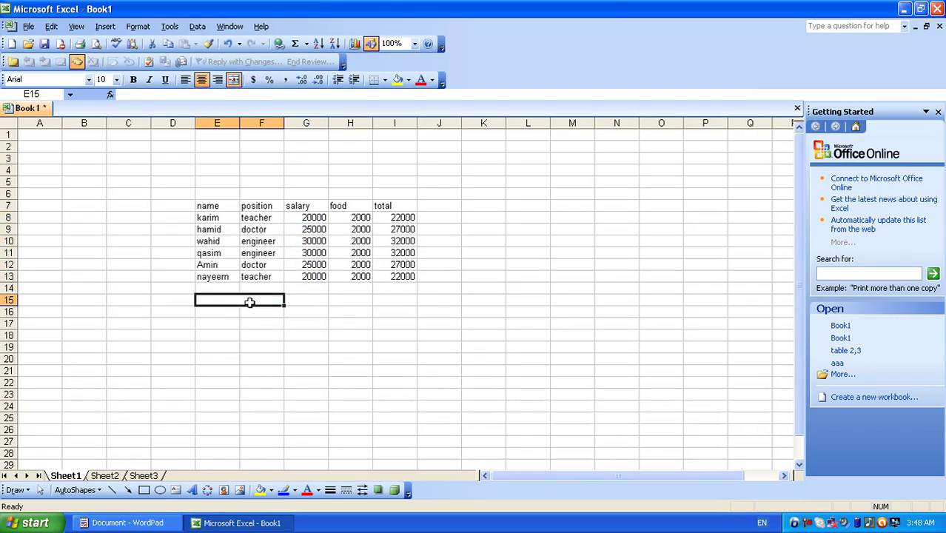
type("total salary")
key("Tab")
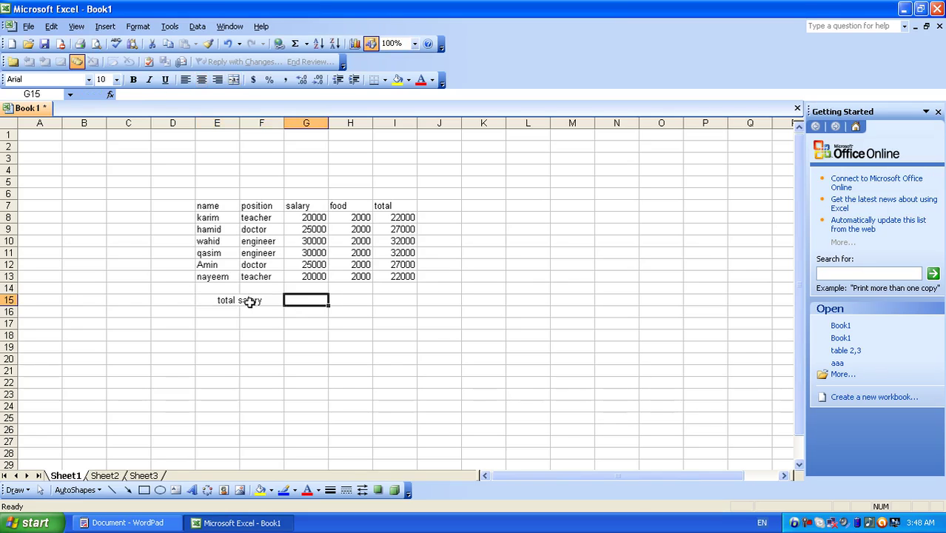
Step: Enter a SUM formula in G15 that adds the salaries in G8:G13
type("=sum(")
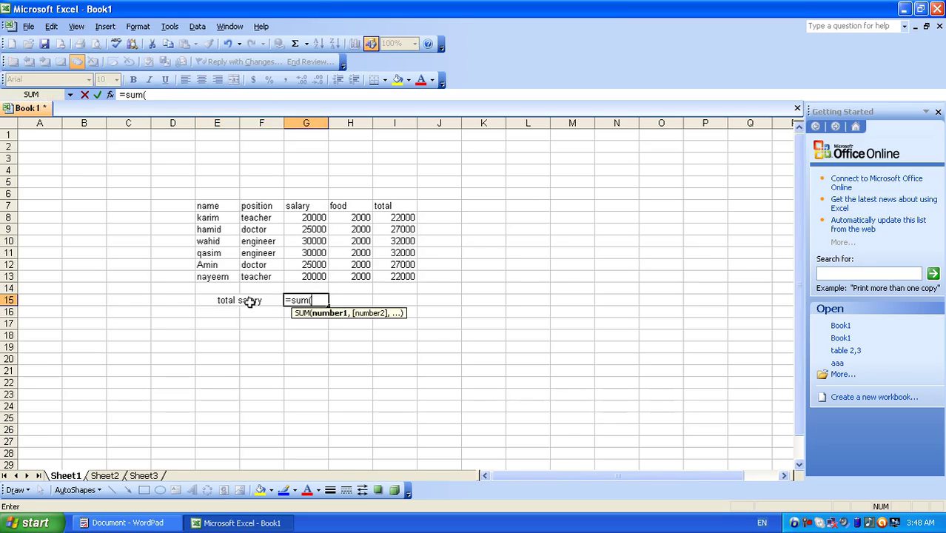
left_click_drag(310, 219, 313, 274)
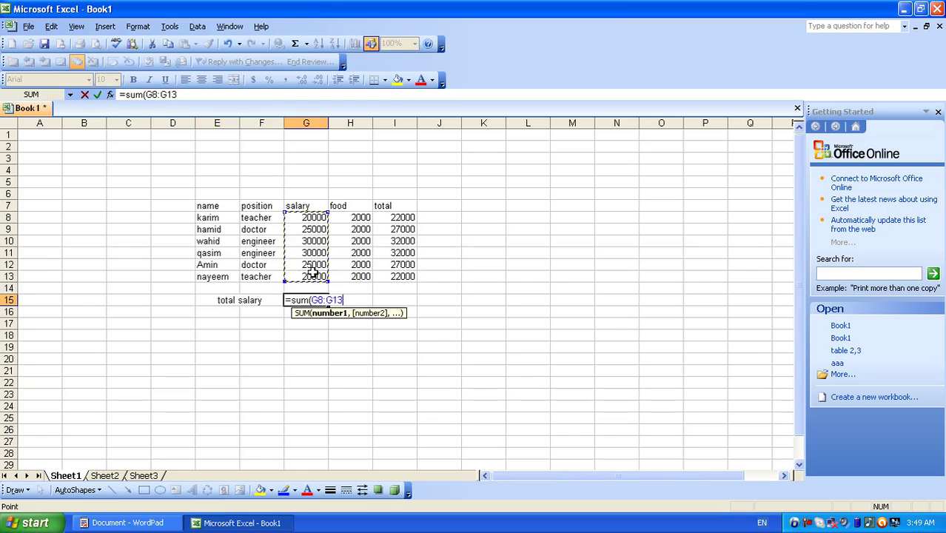
key("Return")
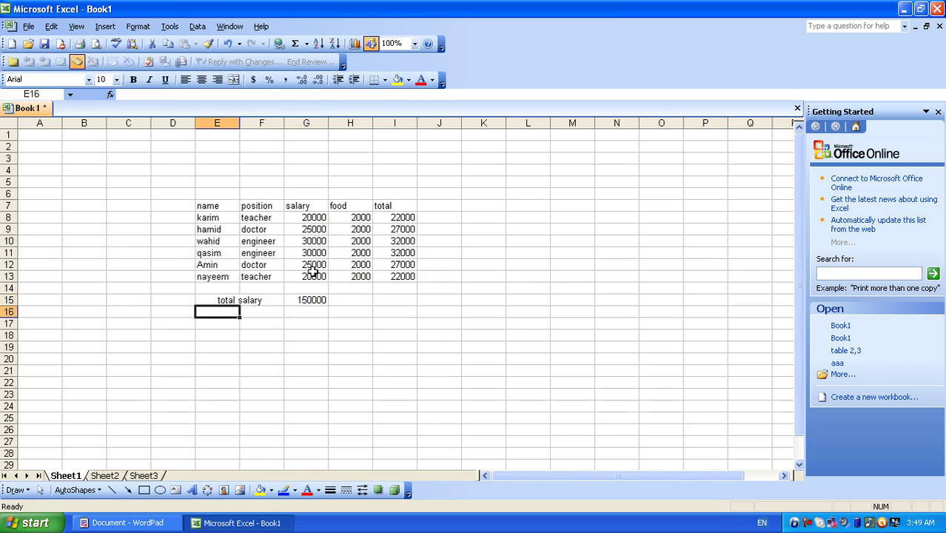
left_click(305, 300)
Step: Switch between the WordPad report and the Excel workbook to compare the linked table with its source data
left_click(122, 522)
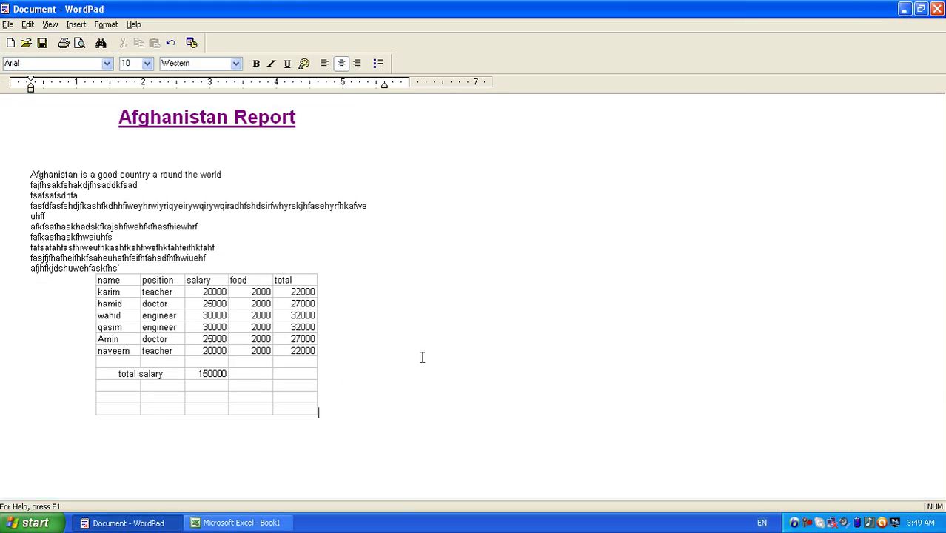
left_click(317, 360)
left_click(391, 344)
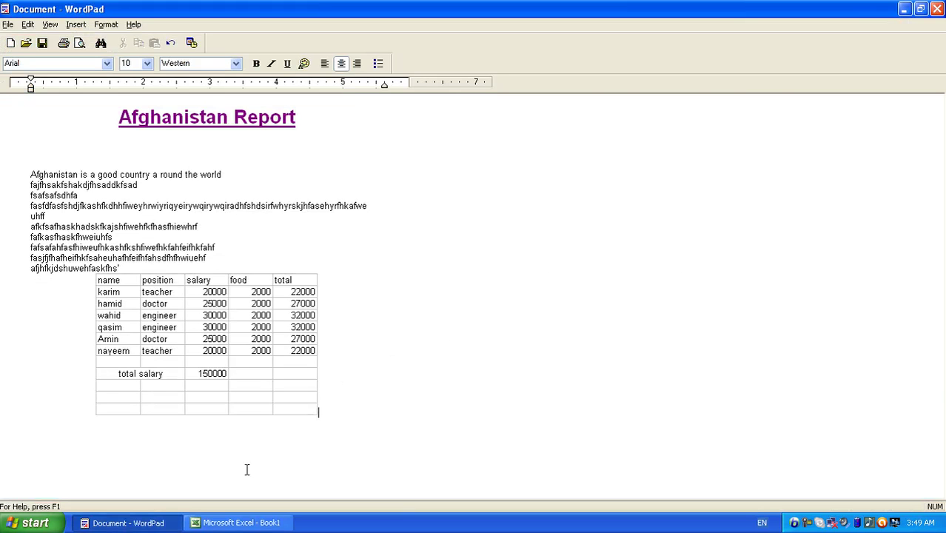
left_click(237, 523)
left_click(359, 297)
left_click(306, 264)
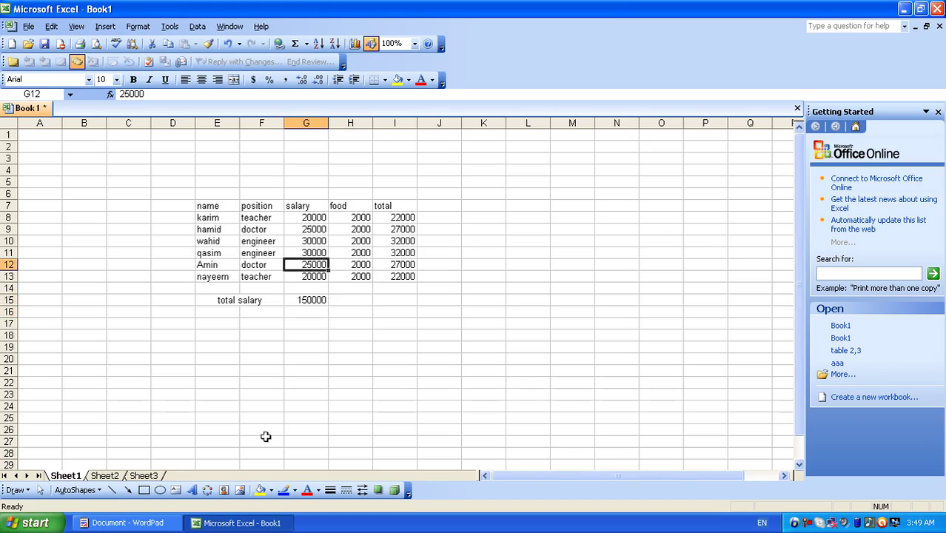
left_click(172, 527)
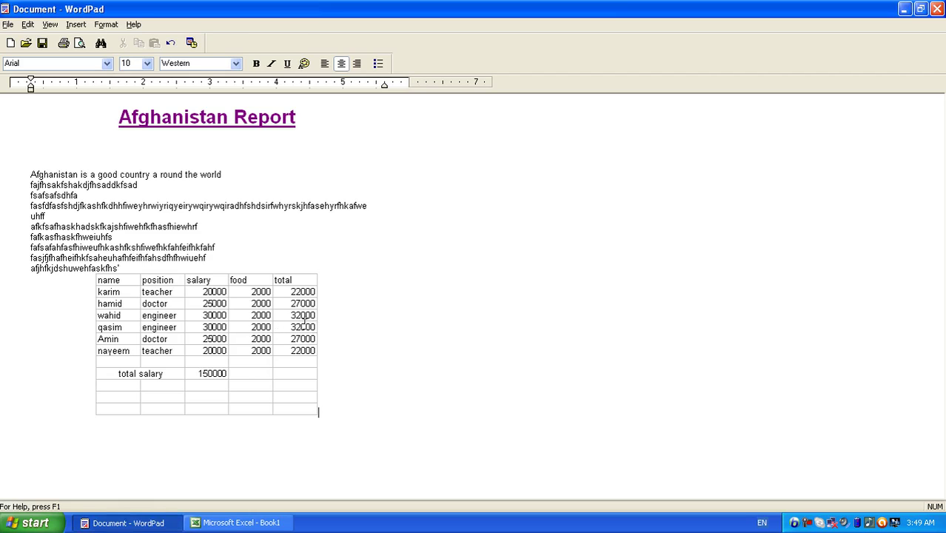
left_click(27, 24)
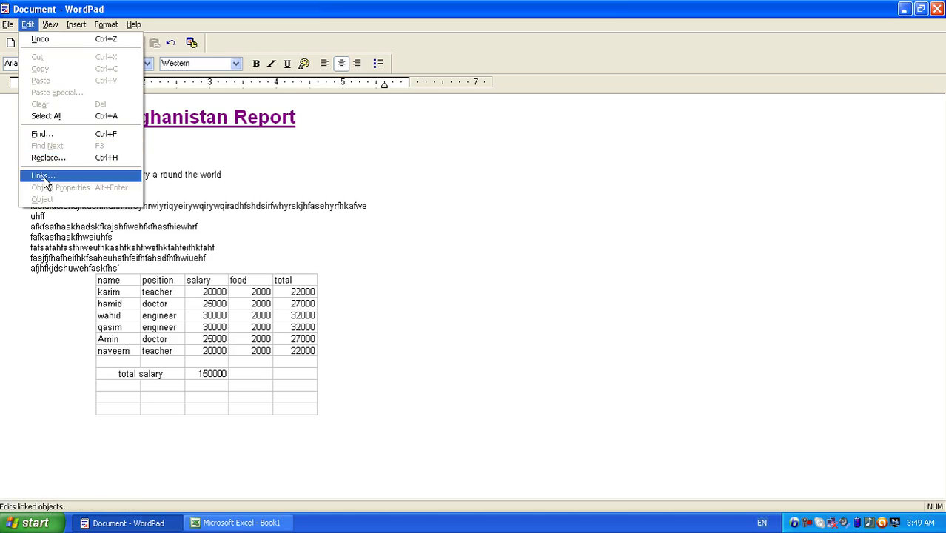
left_click(282, 318)
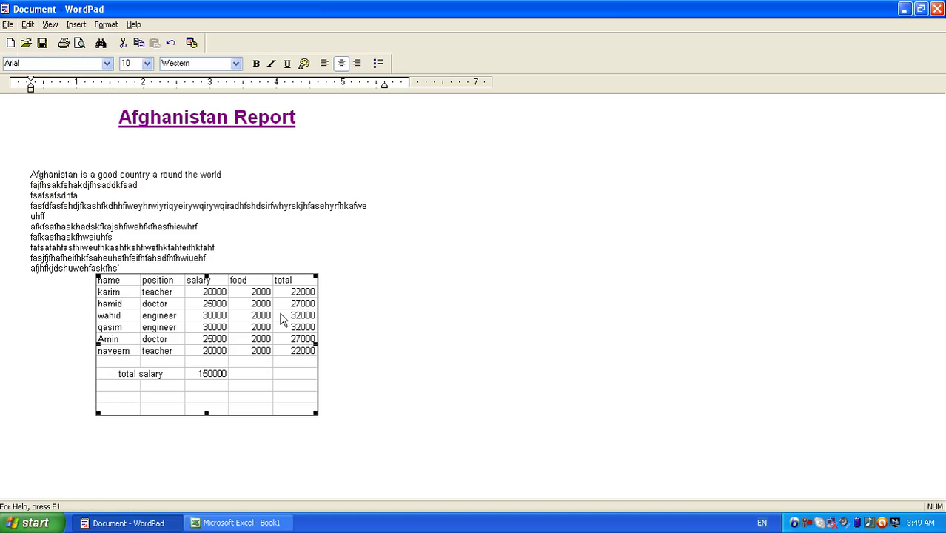
left_click(385, 294)
left_click(281, 319)
left_click(410, 301)
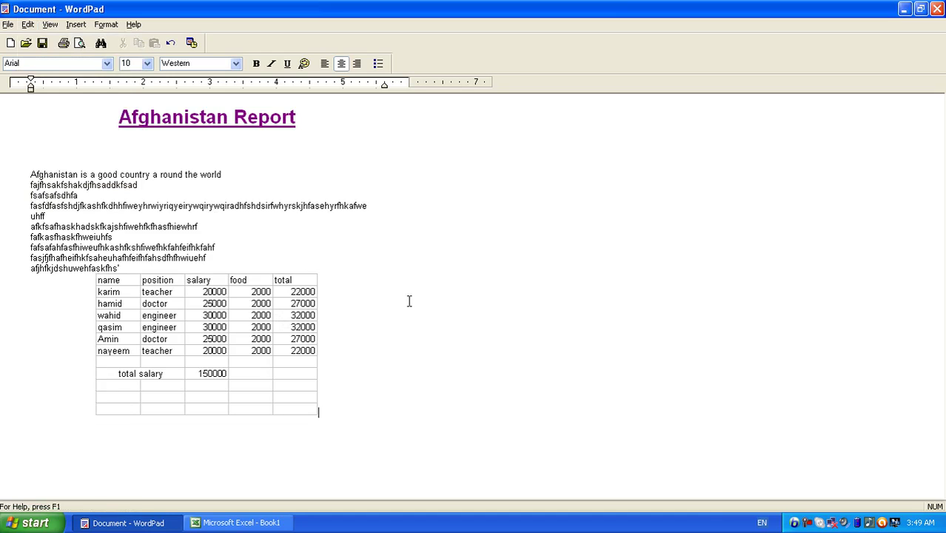
Step: Examine the link source and update mode of the salary table in WordPad, leaving its settings as they are
left_click(303, 320)
left_click(28, 24)
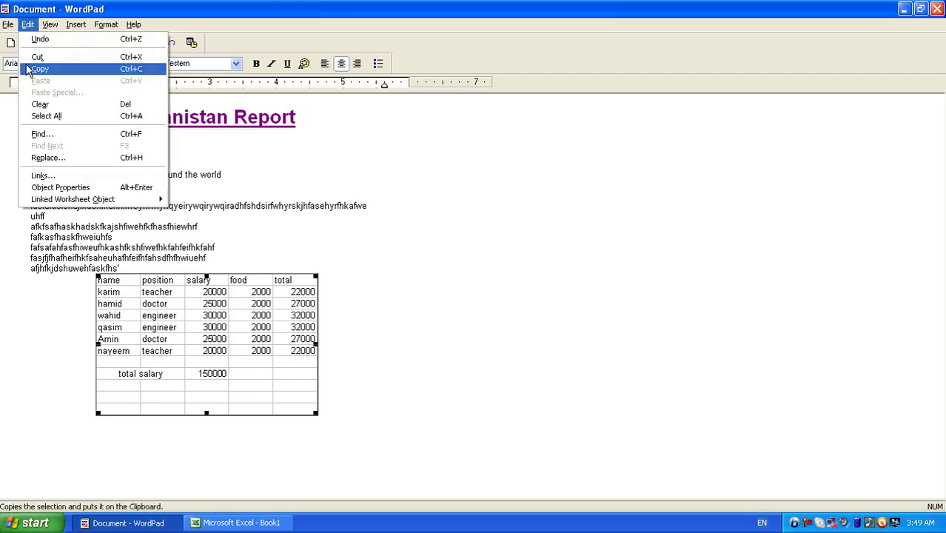
left_click(43, 176)
left_click_drag(391, 174, 535, 116)
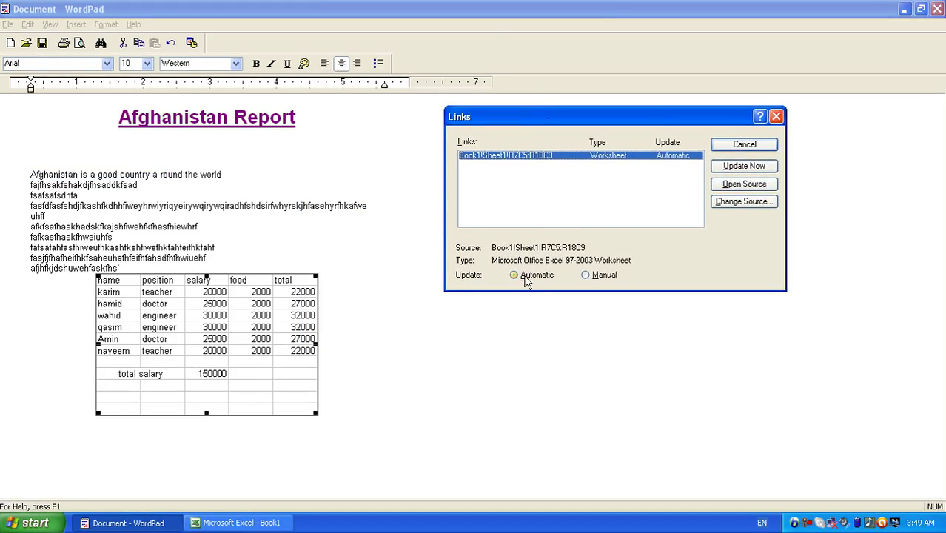
left_click(740, 142)
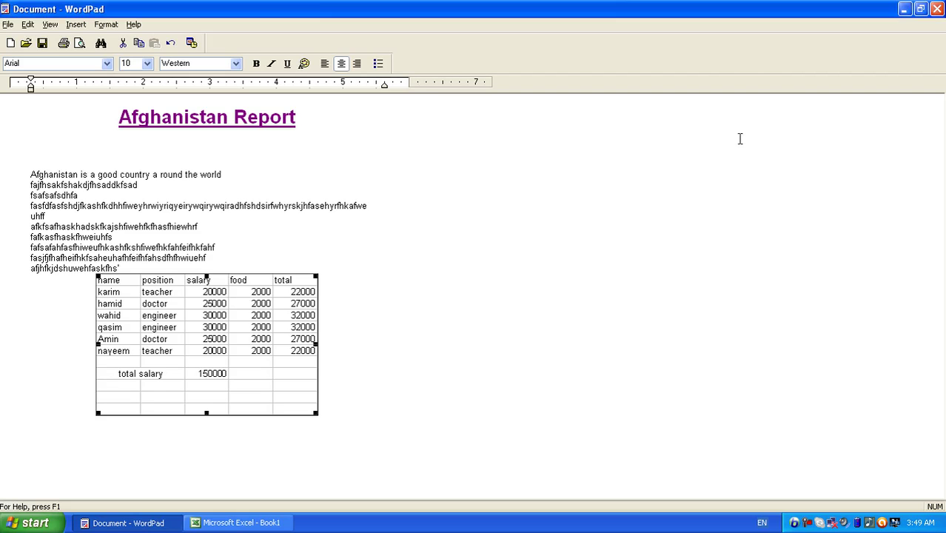
Step: Switch to the Excel workbook and apply all borders to the salary table in E7:I15
left_click(235, 523)
left_click_drag(214, 207, 379, 300)
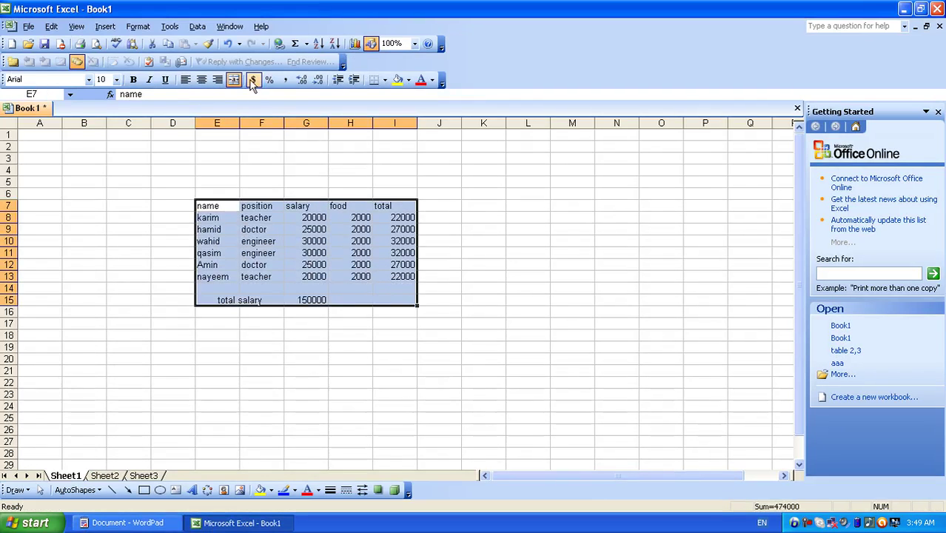
left_click(385, 80)
left_click(391, 136)
Step: Give the header row E7:I7 a yellow fill and red font colour
left_click_drag(205, 205, 382, 209)
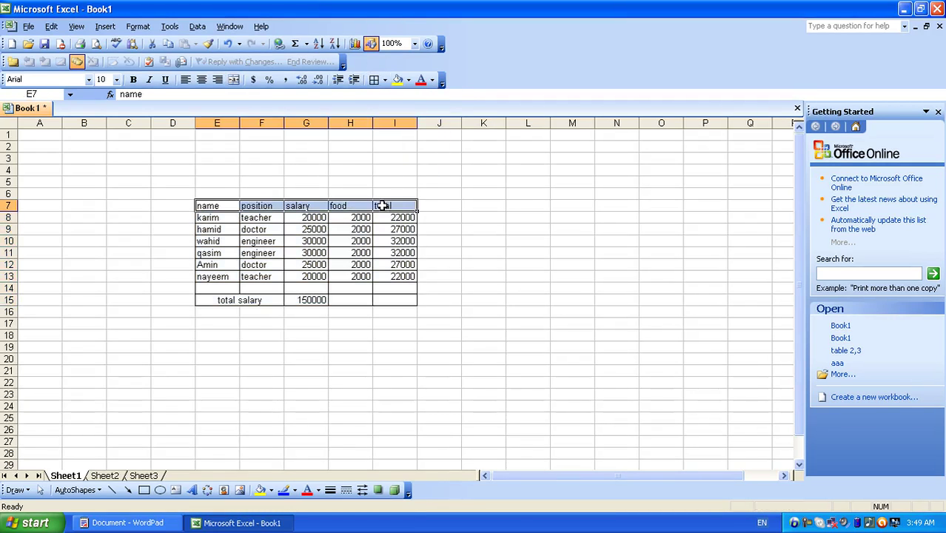
left_click(398, 80)
left_click(421, 80)
left_click(436, 228)
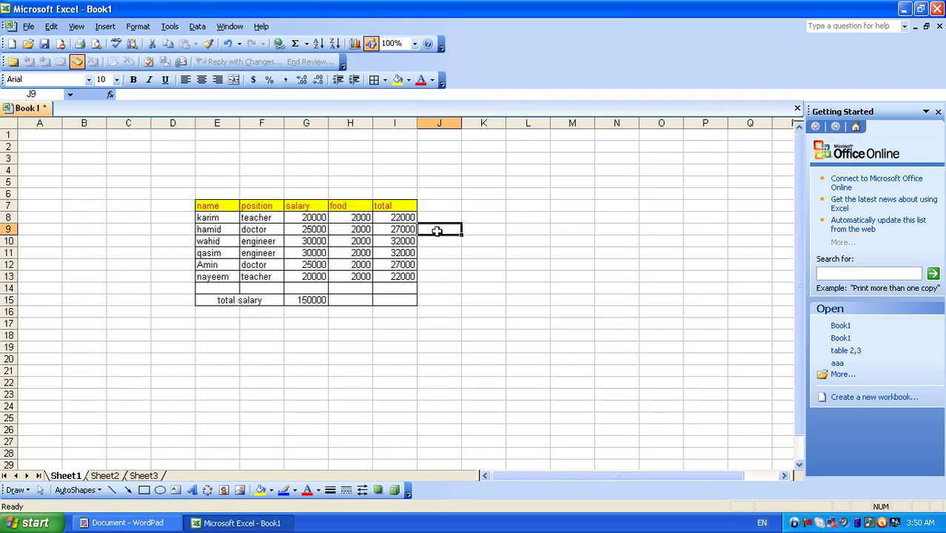
Step: Switch to the WordPad report and set the linked table's update mode to Manual
left_click(123, 523)
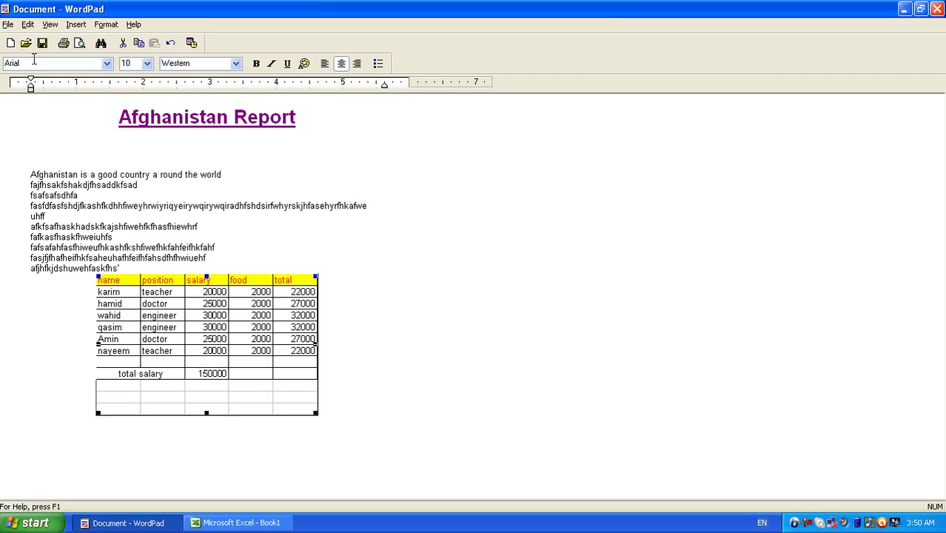
left_click(27, 25)
left_click(37, 182)
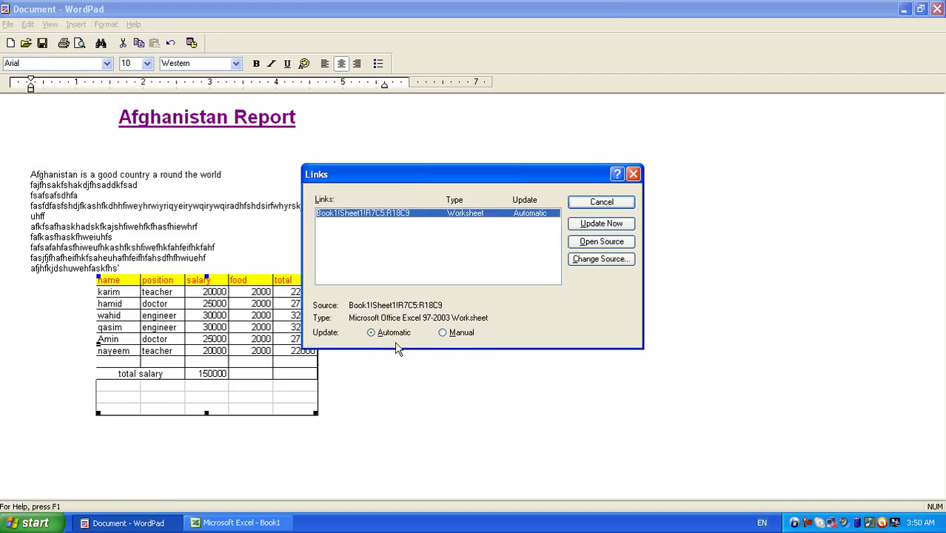
left_click(442, 332)
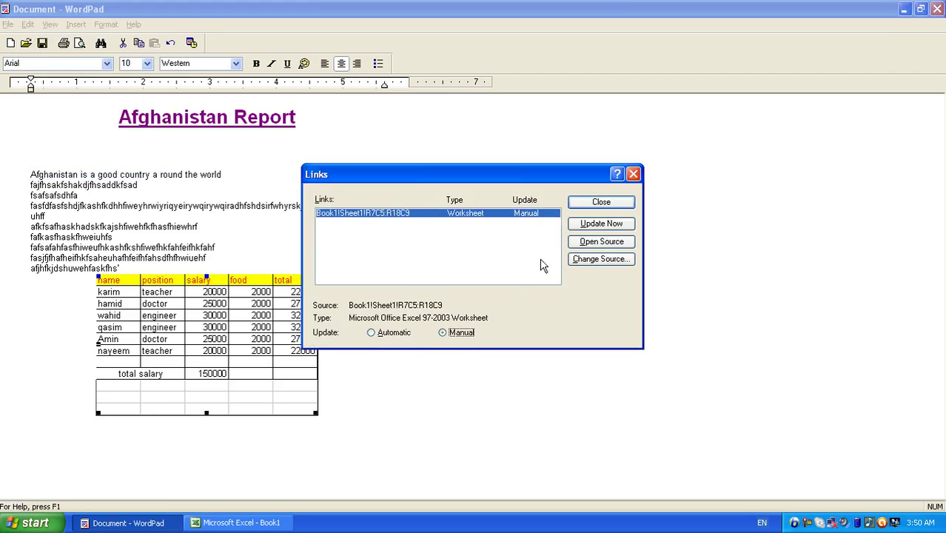
left_click(589, 206)
Step: Switch to Excel and give the header row E7:I7 a pink fill and blue font colour
left_click(229, 522)
left_click(268, 239)
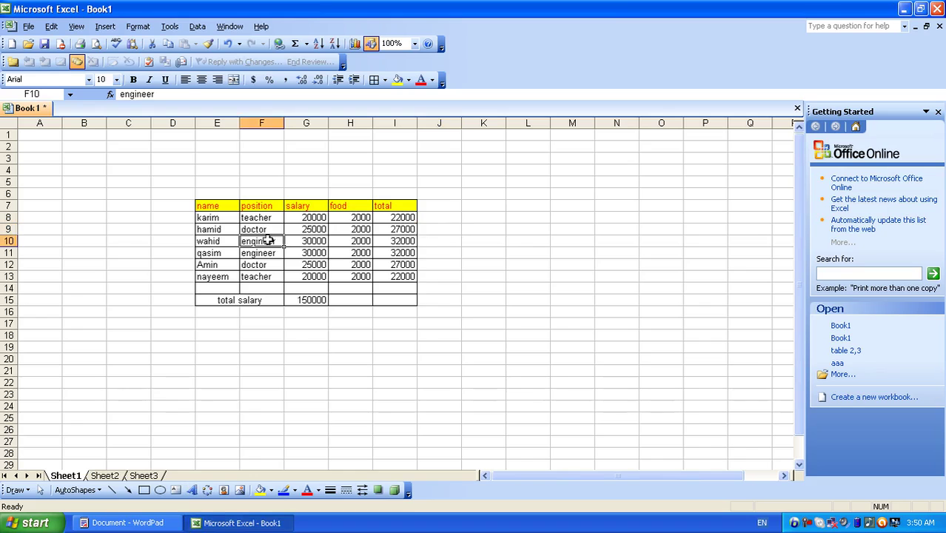
left_click(242, 301)
left_click_drag(208, 207, 393, 208)
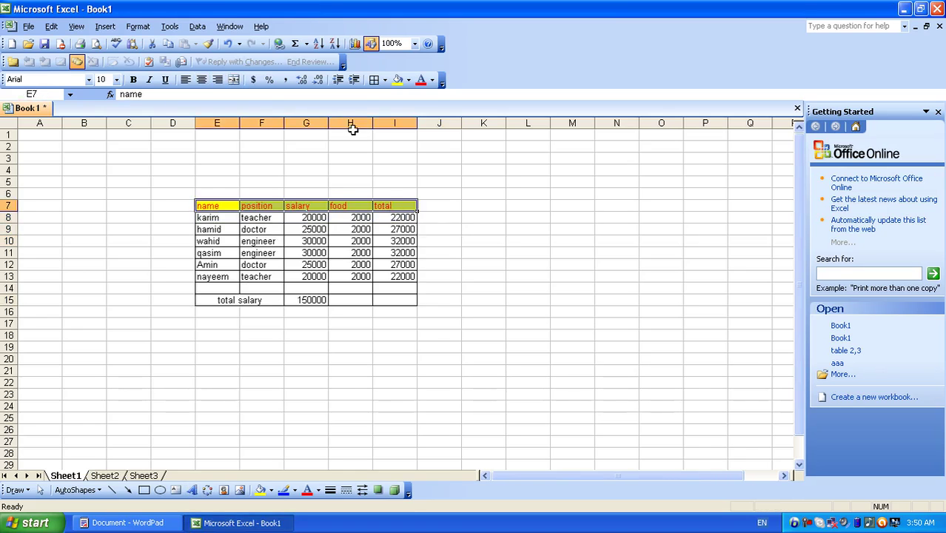
left_click(408, 79)
left_click(398, 159)
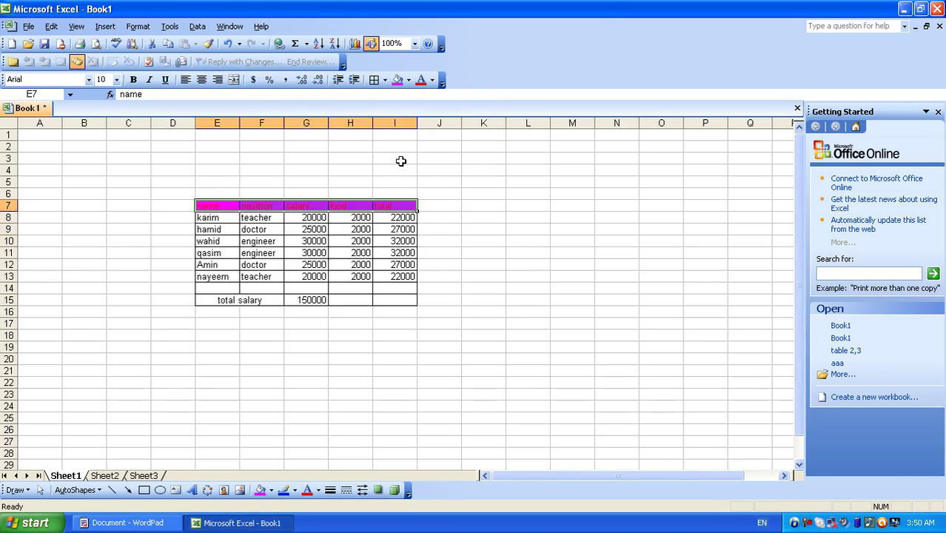
left_click(432, 80)
left_click(484, 146)
left_click(389, 182)
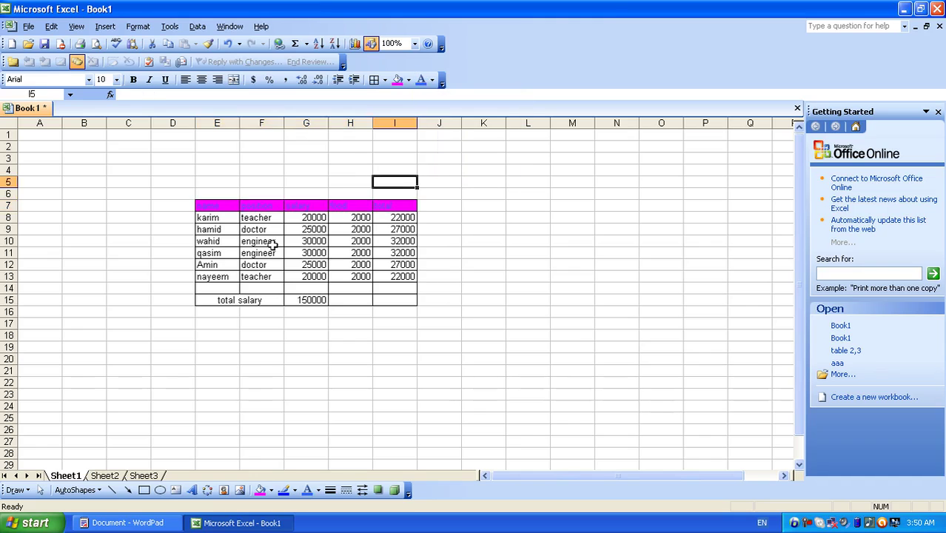
Step: Set the font size of the header row E7:I7 to 12
left_click(259, 208)
left_click_drag(212, 202, 383, 207)
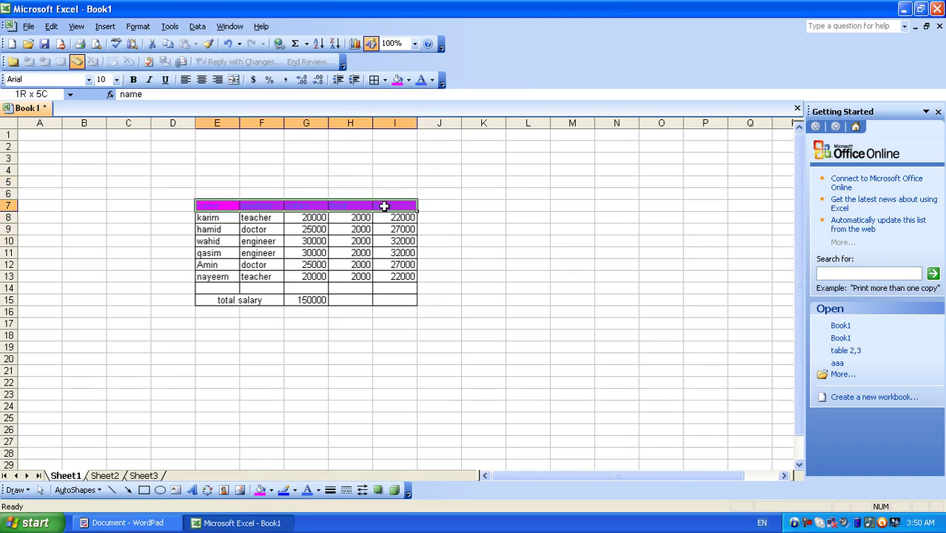
left_click(116, 80)
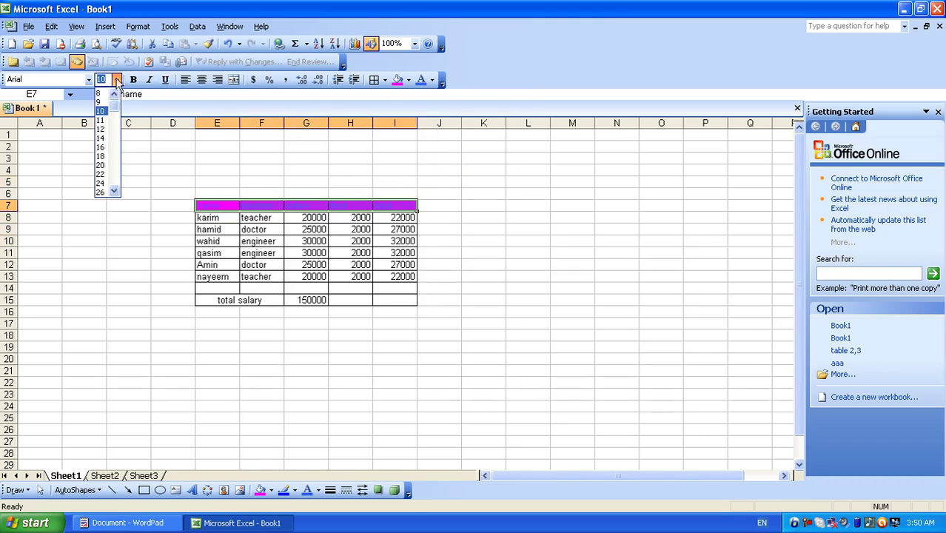
left_click(111, 124)
left_click(333, 219)
left_click(347, 265)
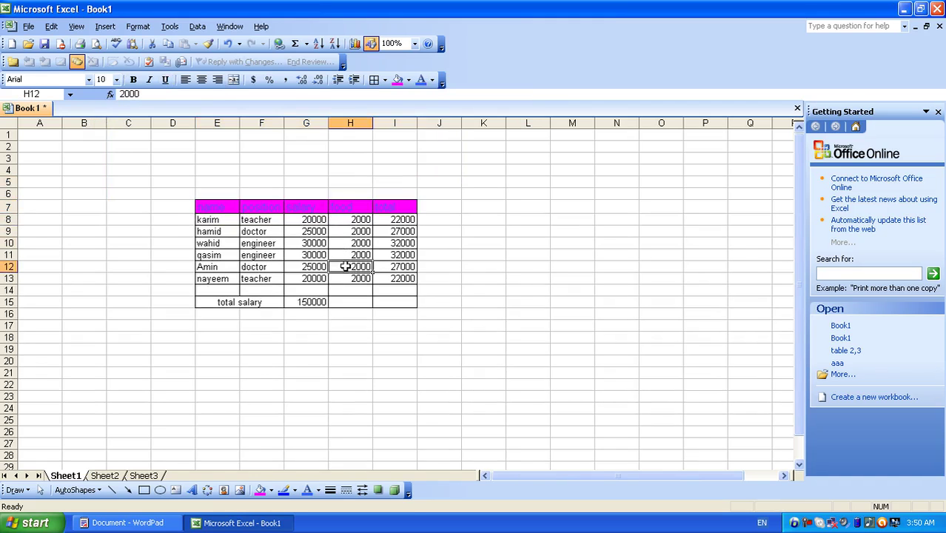
Step: Switch to WordPad, update the linked table from its source, and set its update mode back to Automatic
left_click(128, 522)
left_click(478, 325)
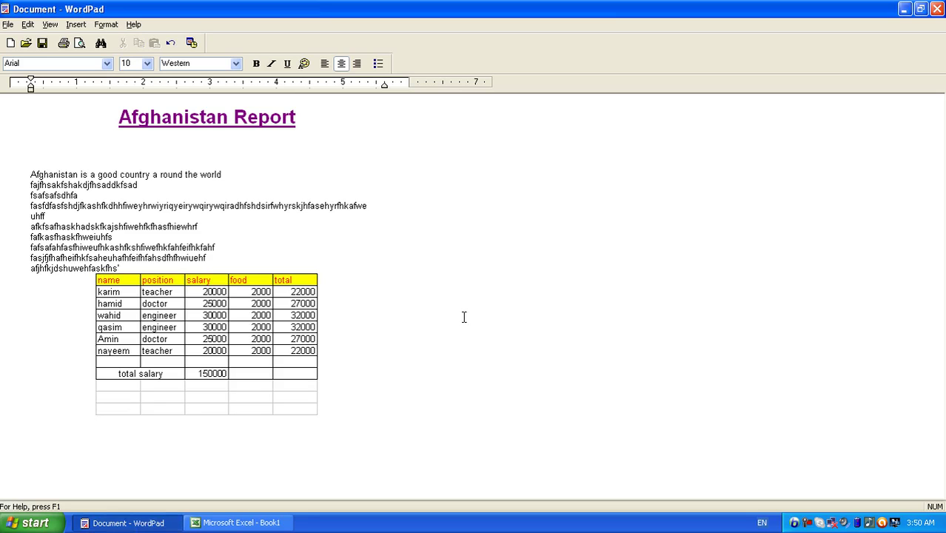
left_click(147, 275)
left_click(28, 25)
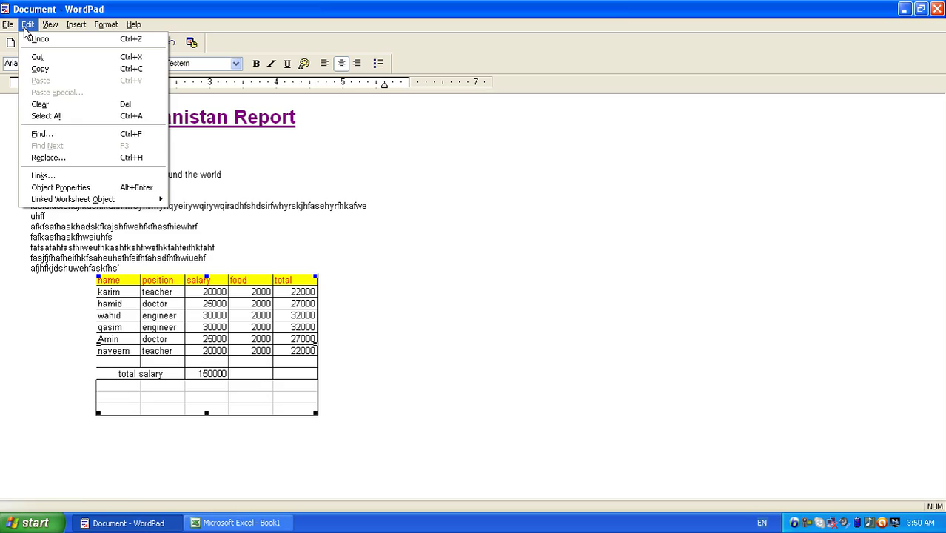
left_click(48, 175)
left_click_drag(370, 176, 512, 147)
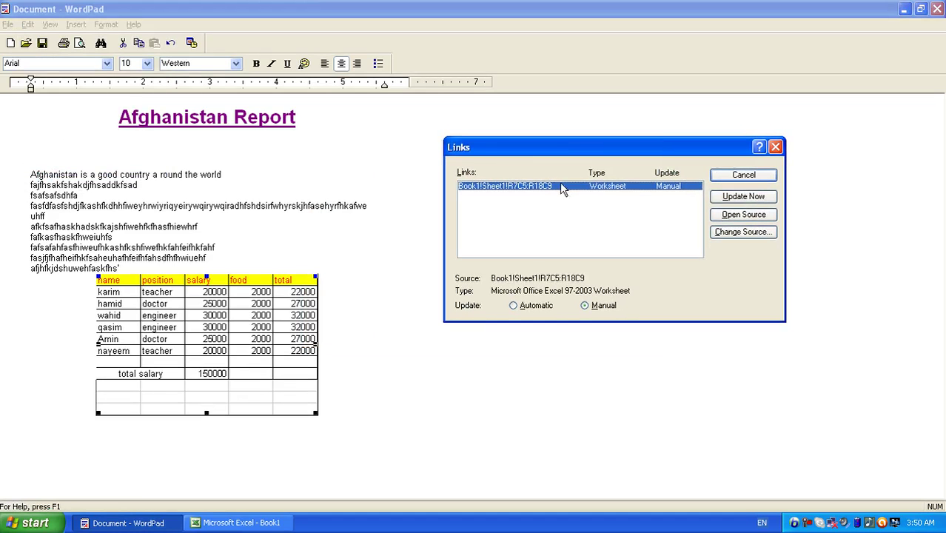
left_click(746, 199)
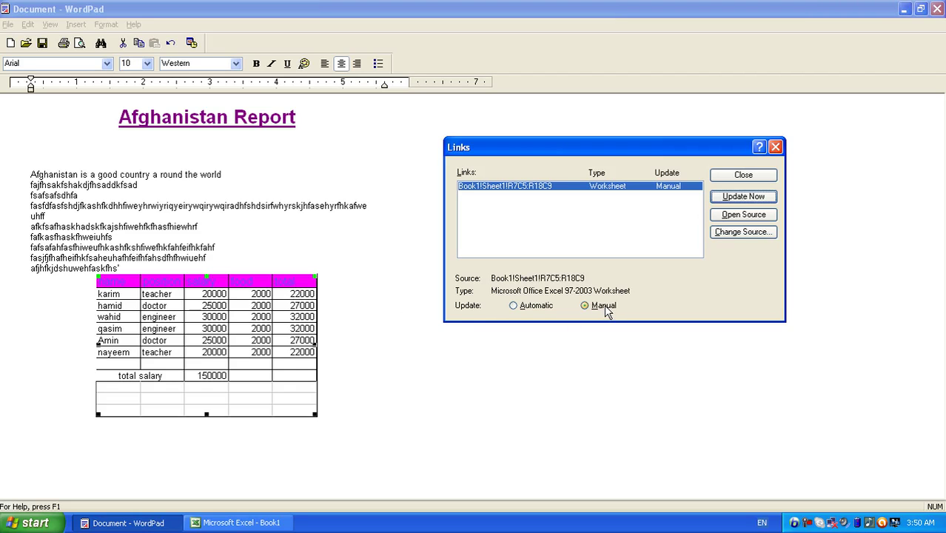
left_click(519, 305)
left_click_drag(549, 146, 548, 132)
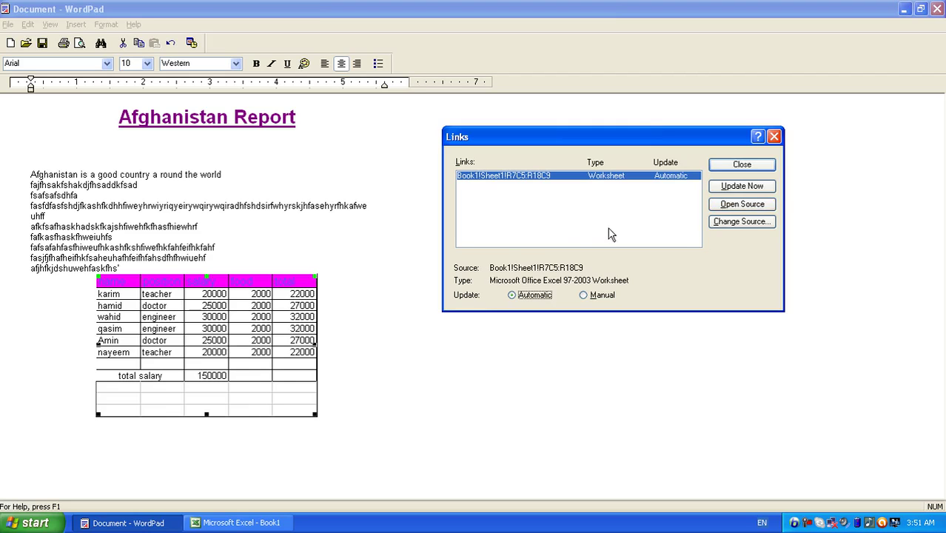
Step: Open the linked table's source workbook in Excel and examine the salary table E7:I15
left_click(742, 204)
left_click(318, 303)
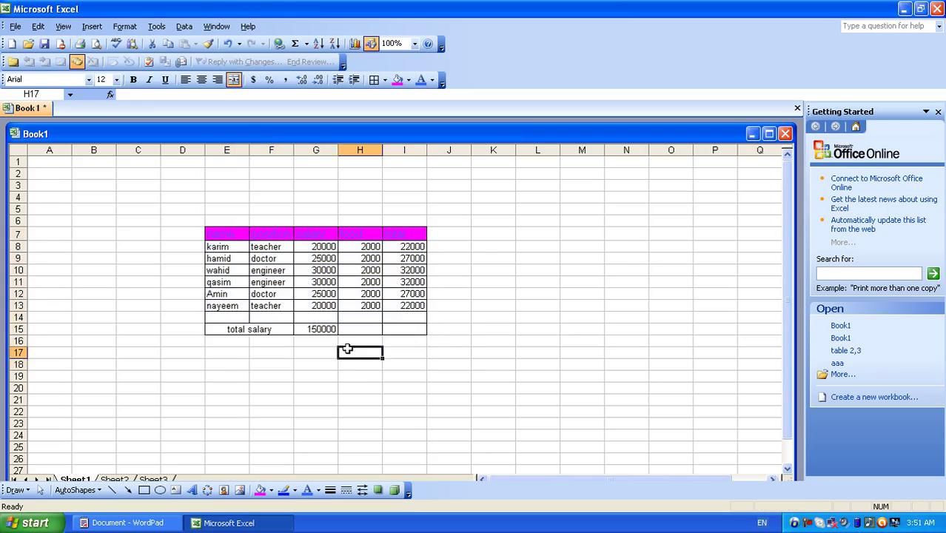
left_click_drag(222, 236, 415, 327)
left_click(483, 270)
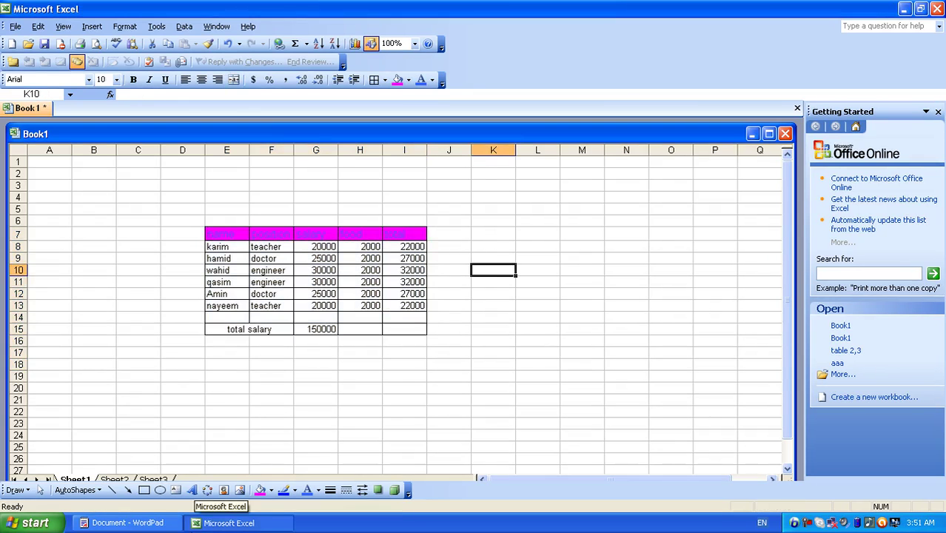
Step: Return to WordPad and try to change the linked table's source to the Afghanista1 file on the Desktop
left_click(123, 522)
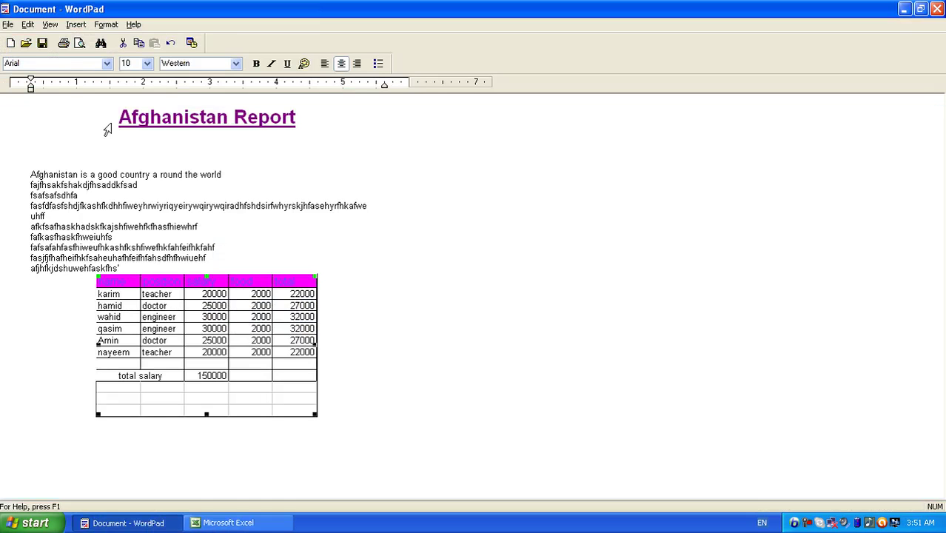
left_click(28, 24)
left_click(62, 178)
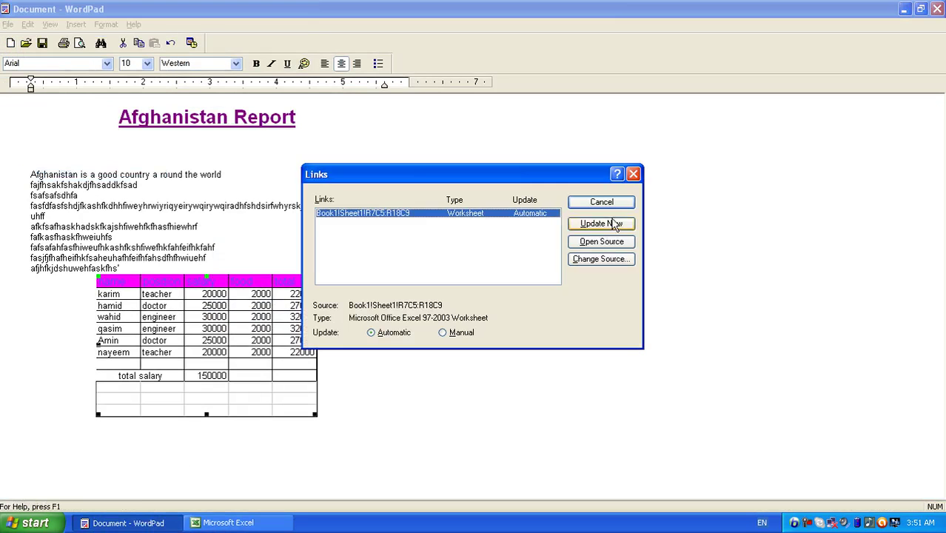
left_click_drag(526, 181, 622, 114)
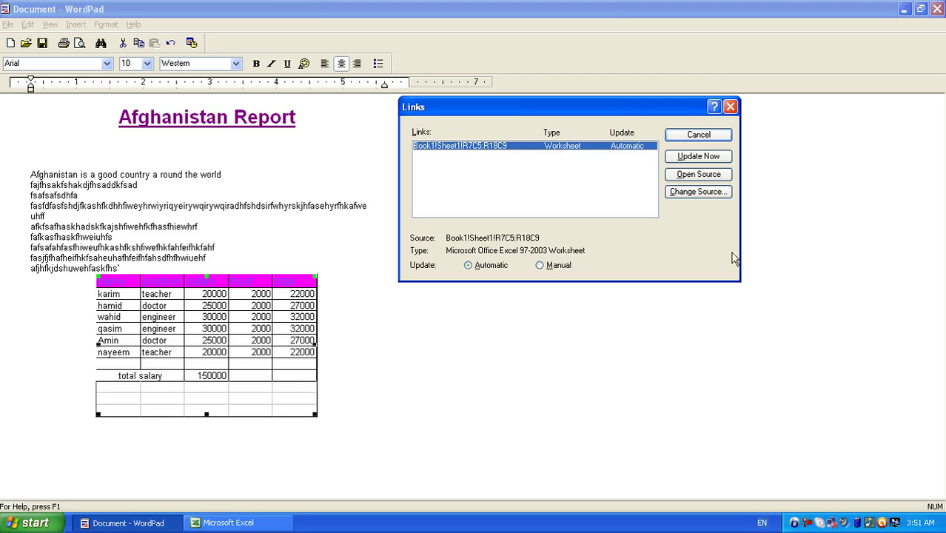
left_click(693, 192)
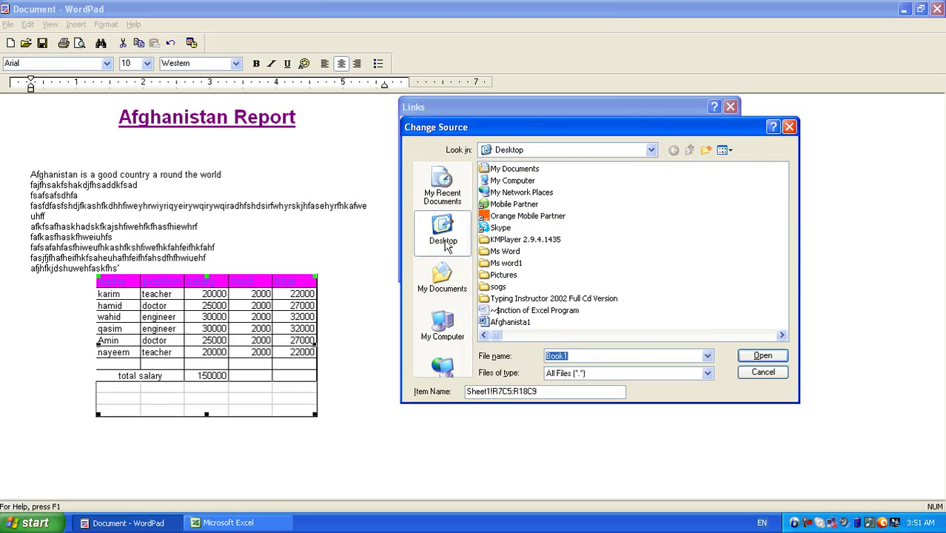
left_click(495, 324)
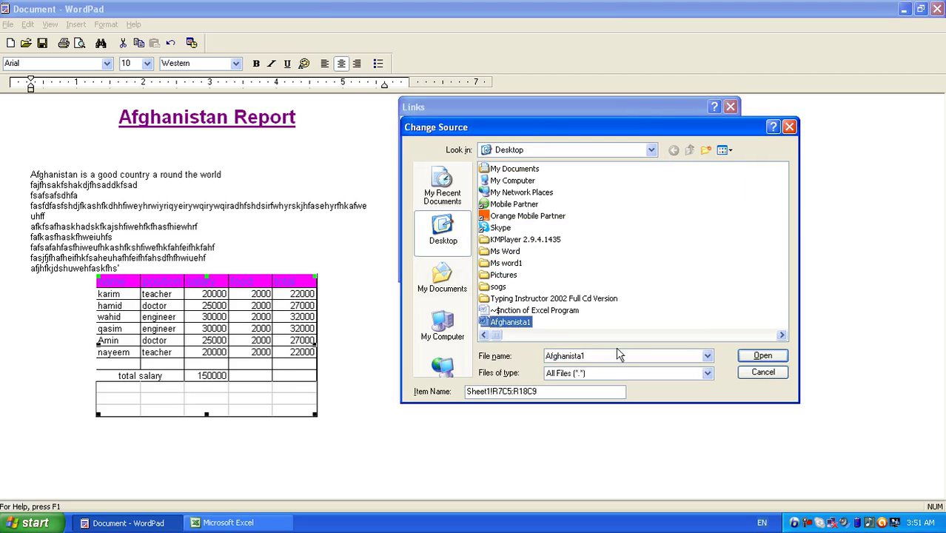
left_click(760, 357)
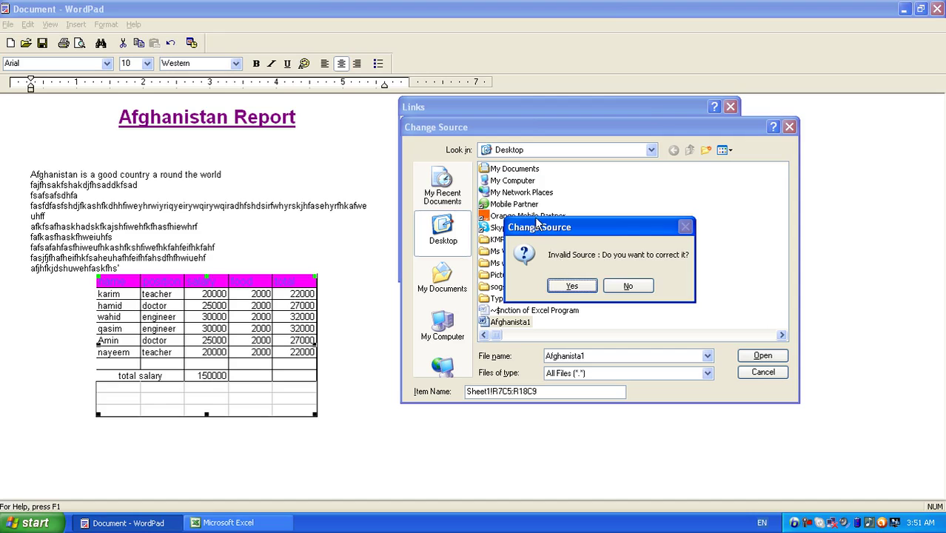
left_click_drag(534, 221, 505, 175)
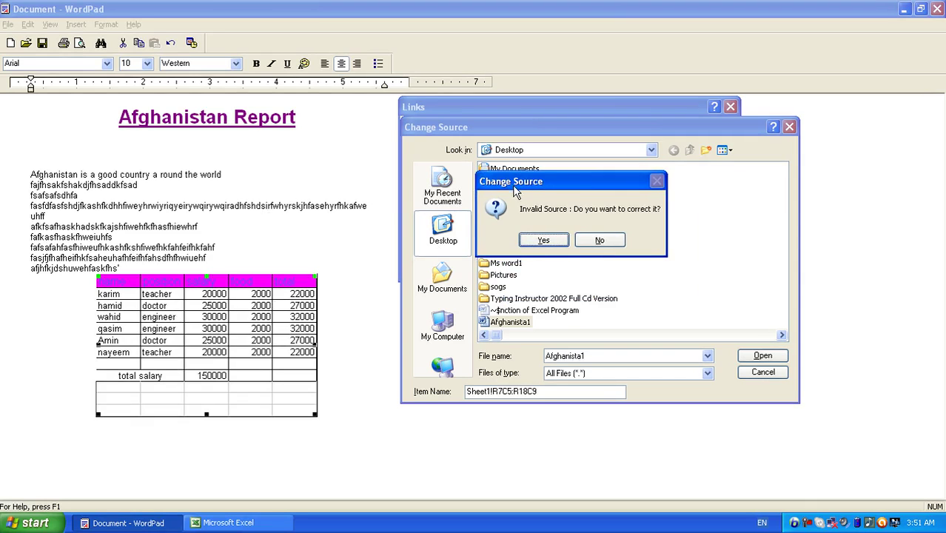
left_click_drag(521, 186, 540, 182)
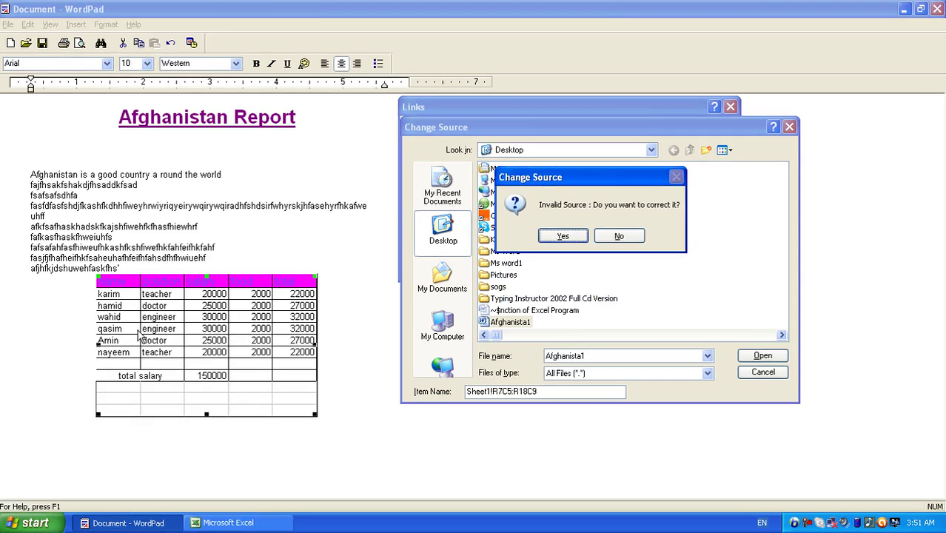
left_click(561, 236)
left_click(533, 310)
scroll(530, 337, "down", 3)
scroll(544, 340, "down", 3)
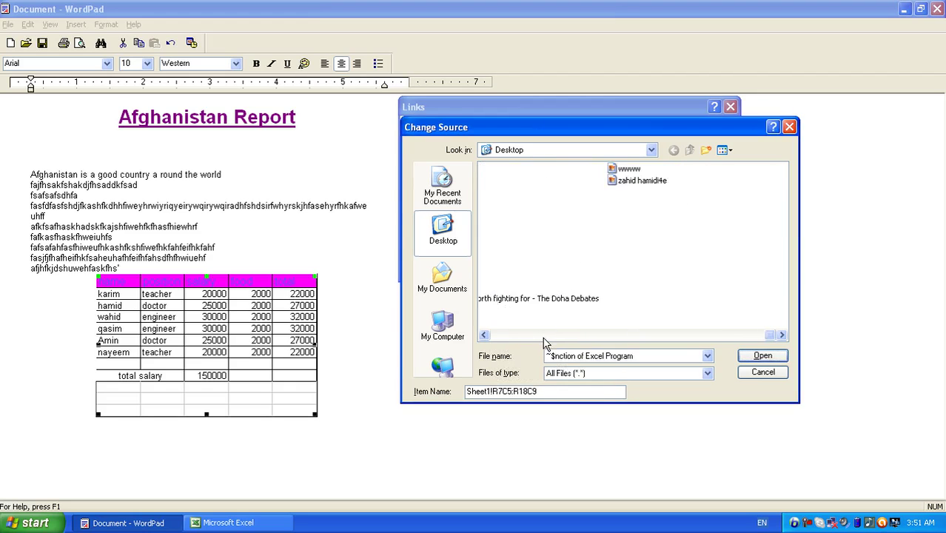
scroll(518, 220, "up", 5)
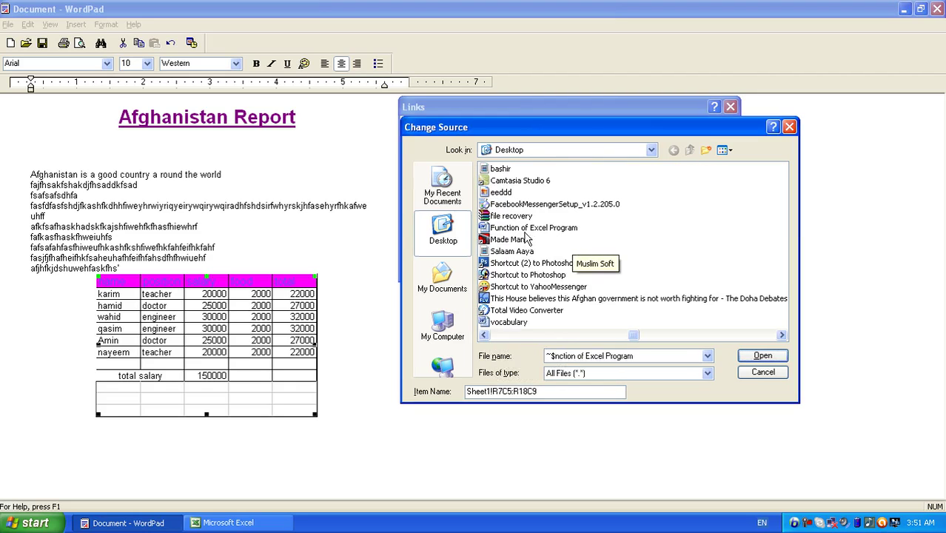
left_click(516, 323)
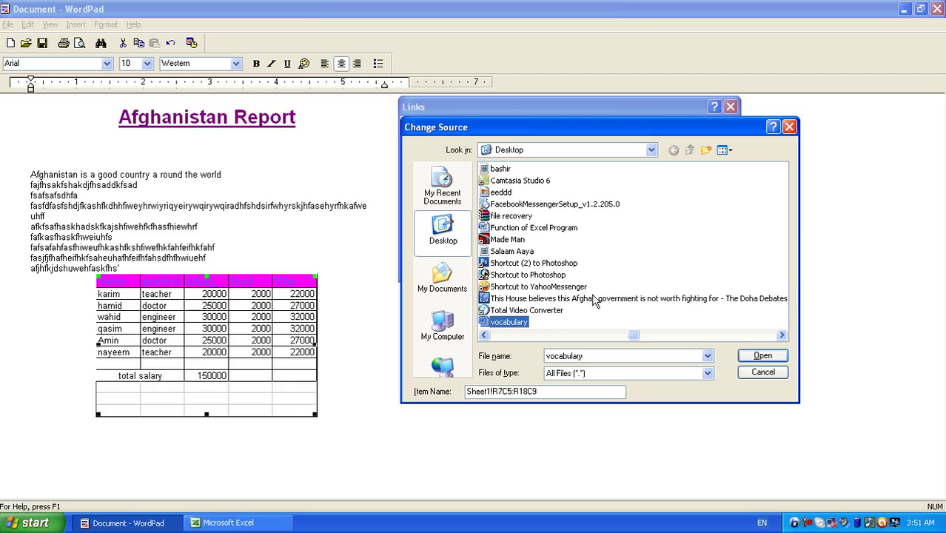
scroll(777, 339, "down", 3)
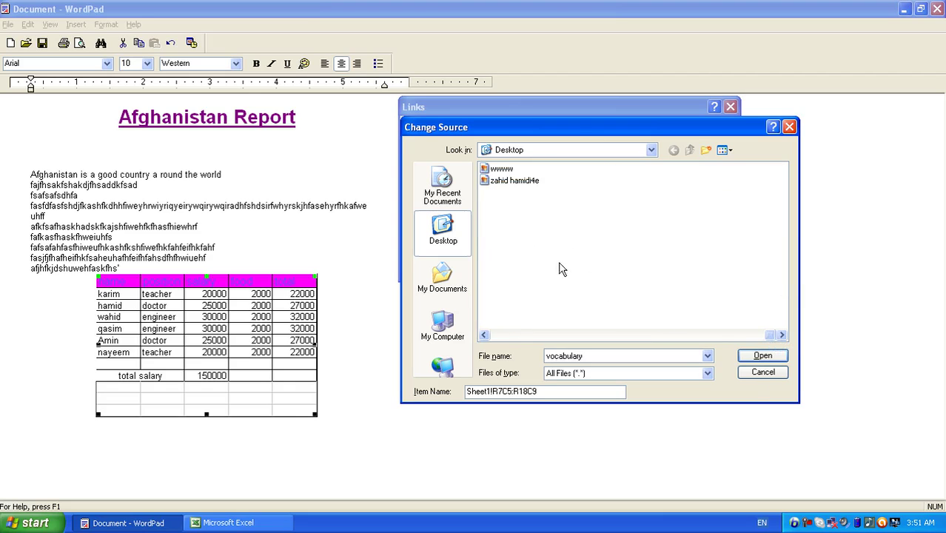
left_click(760, 372)
left_click(698, 134)
left_click(384, 219)
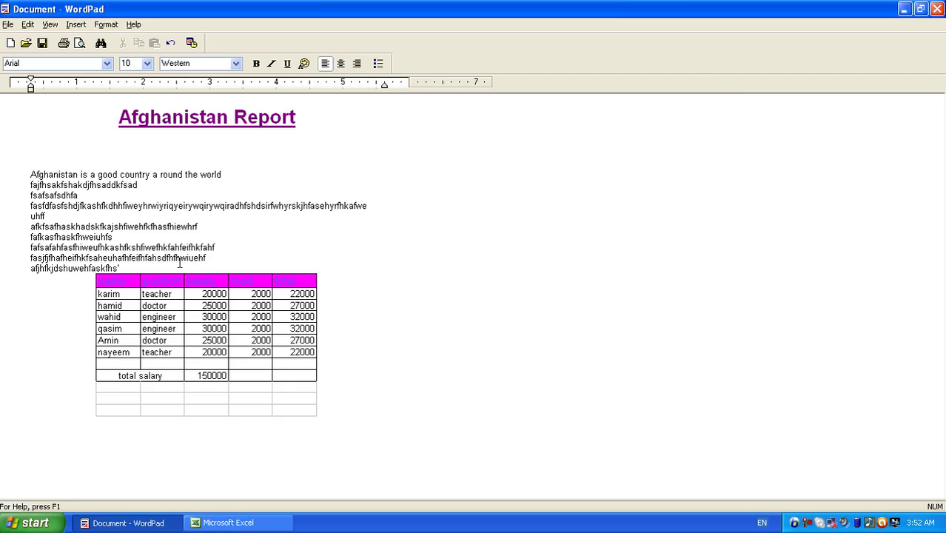
Step: Open the object properties of the linked salary table and examine its general information, including the source location
left_click(157, 312)
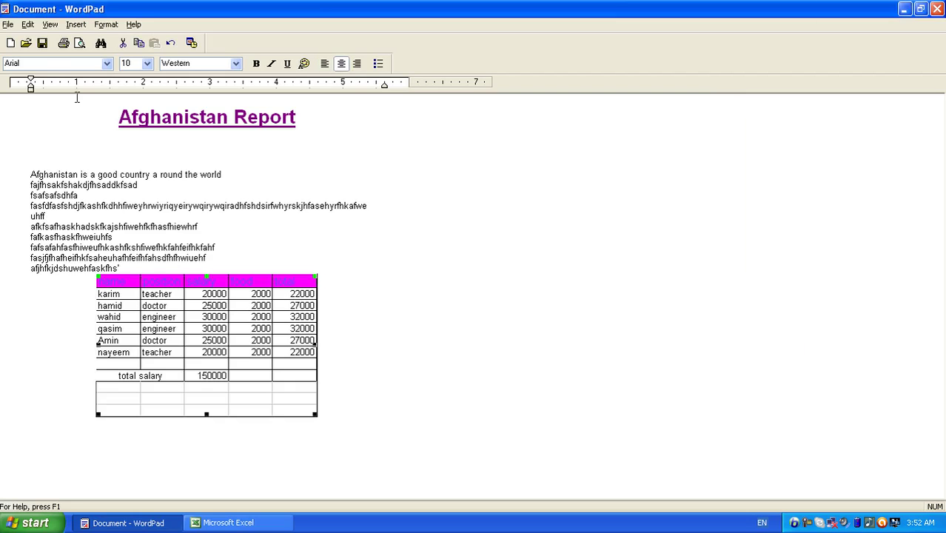
left_click(27, 25)
mouse_move(36, 203)
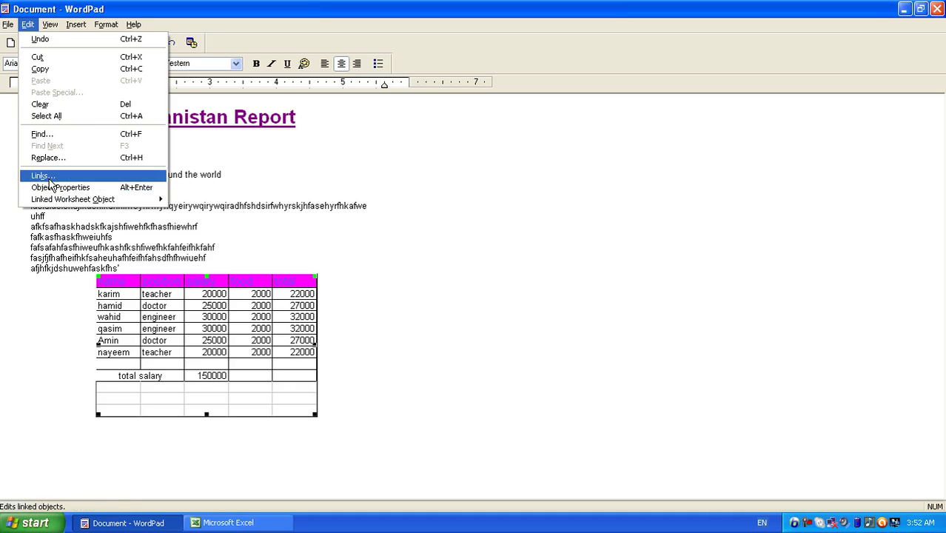
left_click(98, 188)
left_click_drag(104, 19, 534, 80)
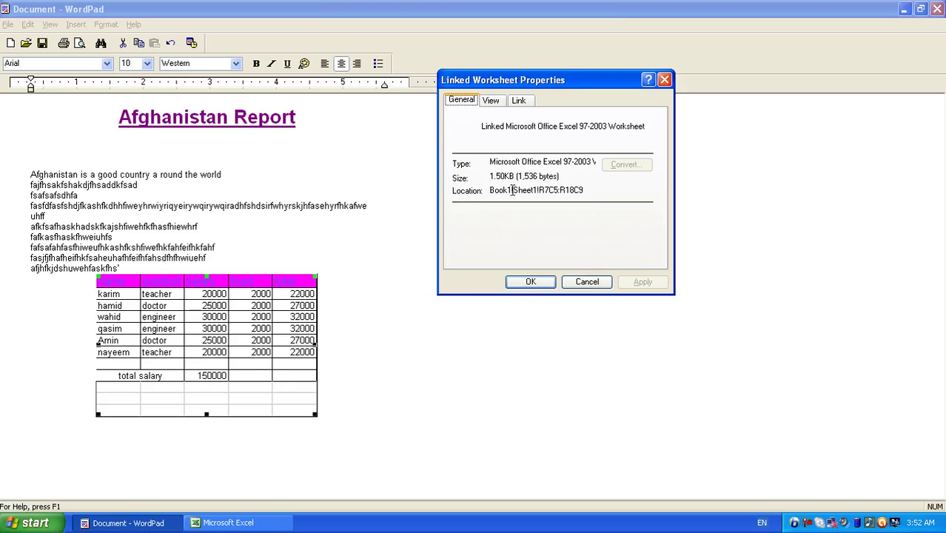
left_click_drag(584, 190, 522, 191)
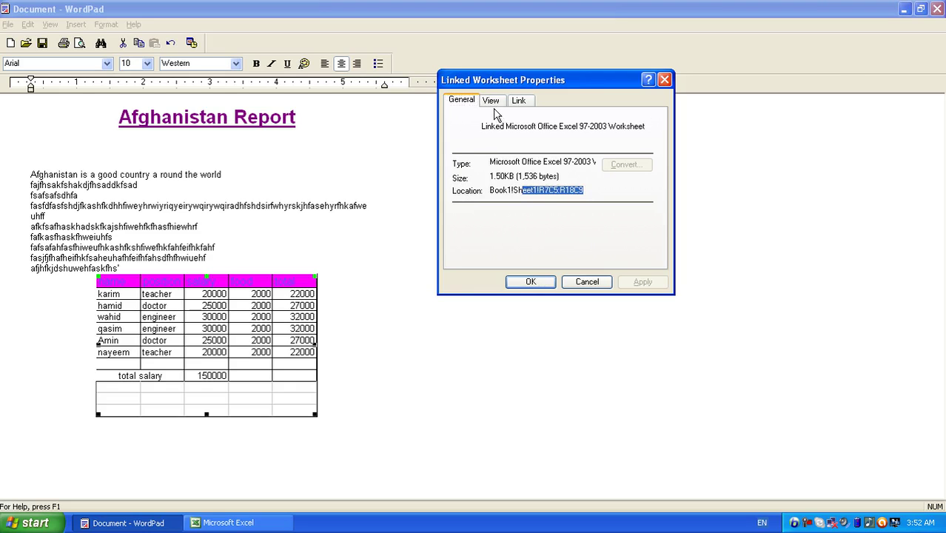
Step: Display the linked table as an icon and restore its display as editable information, applying each change
left_click(488, 101)
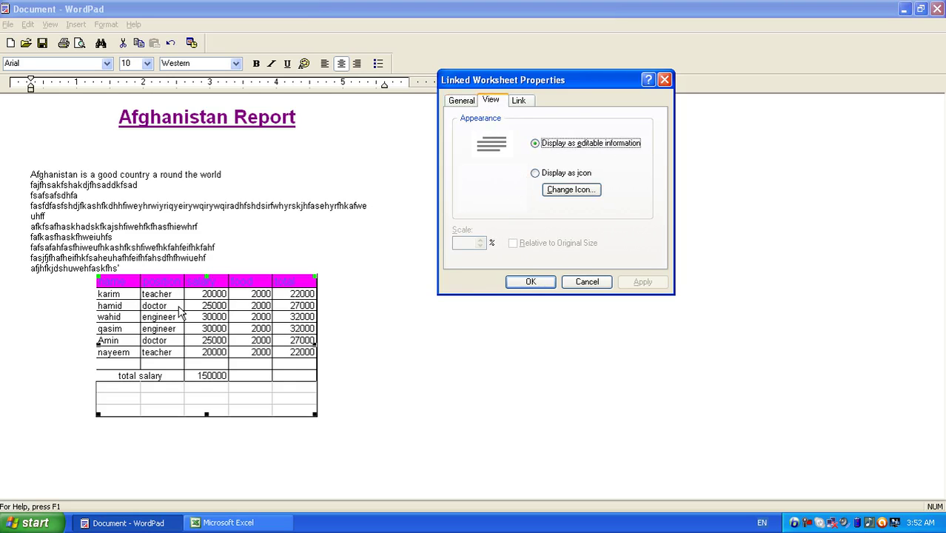
left_click(546, 173)
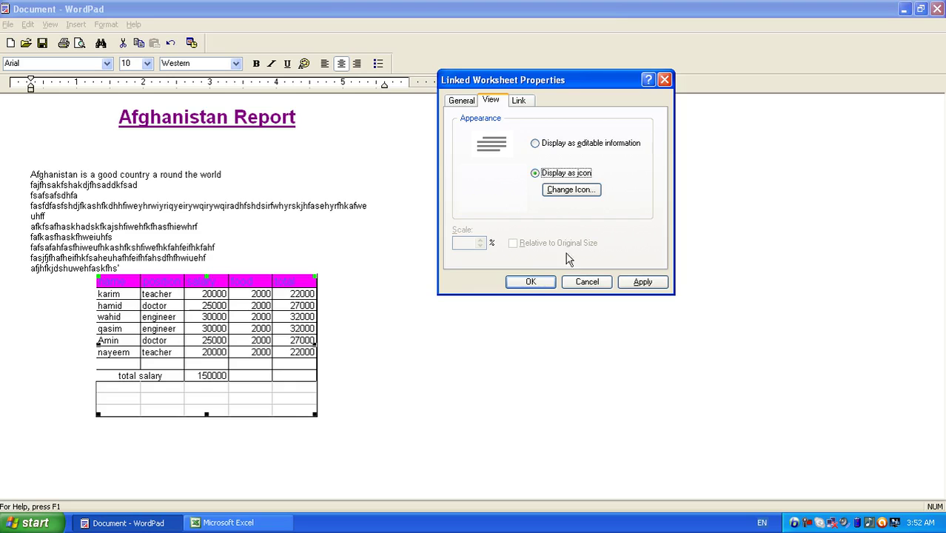
left_click(637, 282)
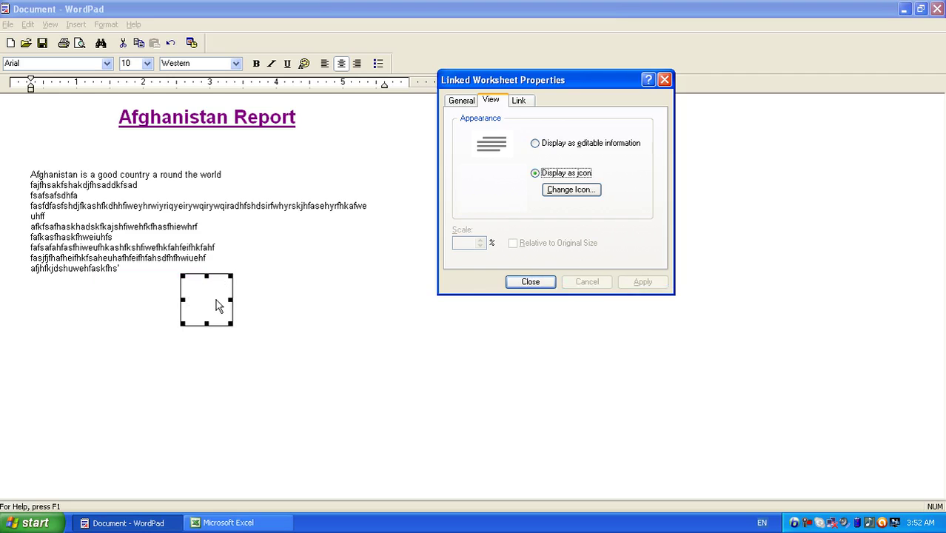
left_click(548, 144)
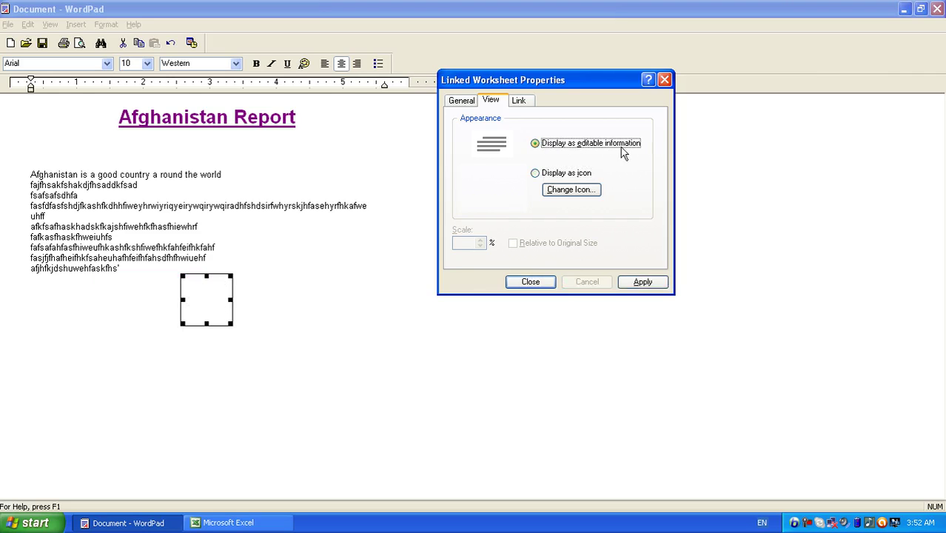
left_click(638, 283)
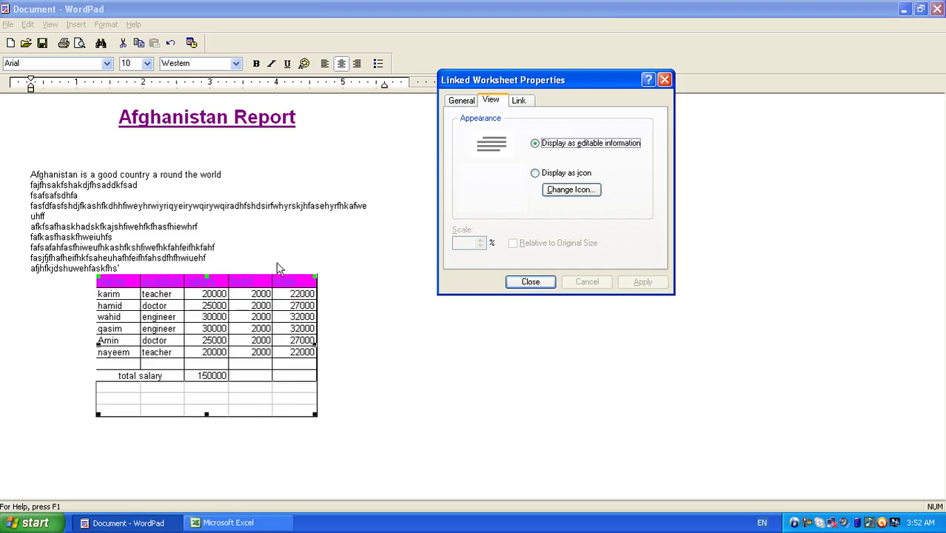
Step: Examine the link settings in the linked table's properties and close the properties
left_click(518, 100)
left_click_drag(488, 82, 458, 88)
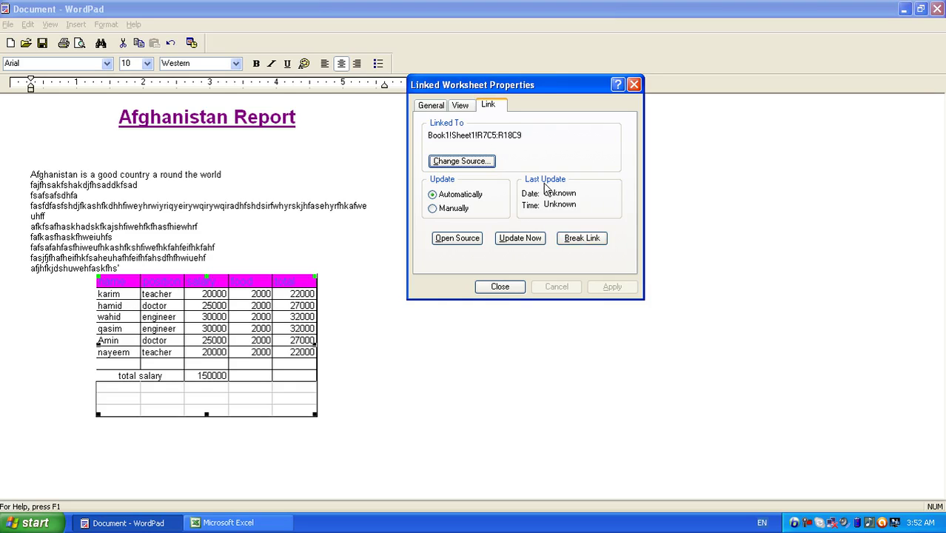
left_click(499, 287)
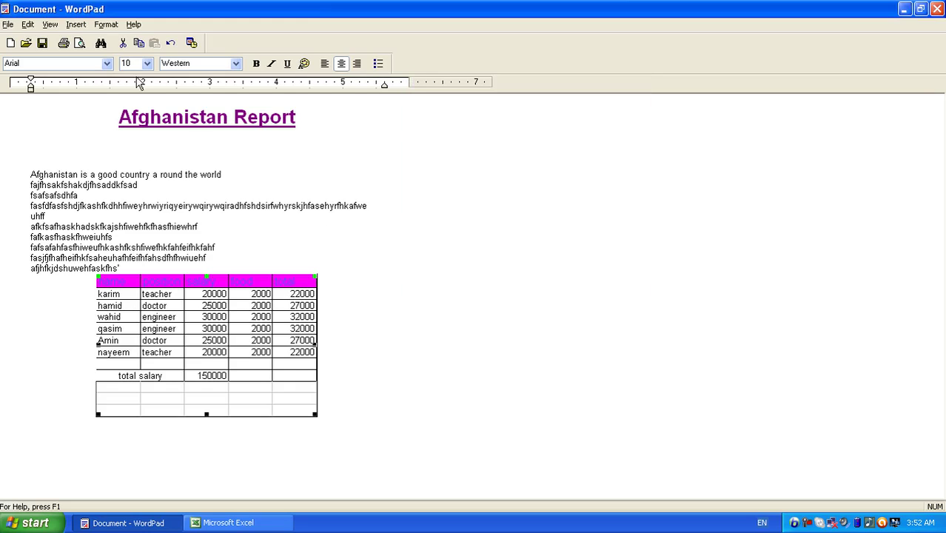
Step: Open the linked worksheet object in Excel, return to WordPad and open it again
left_click(28, 23)
mouse_move(127, 201)
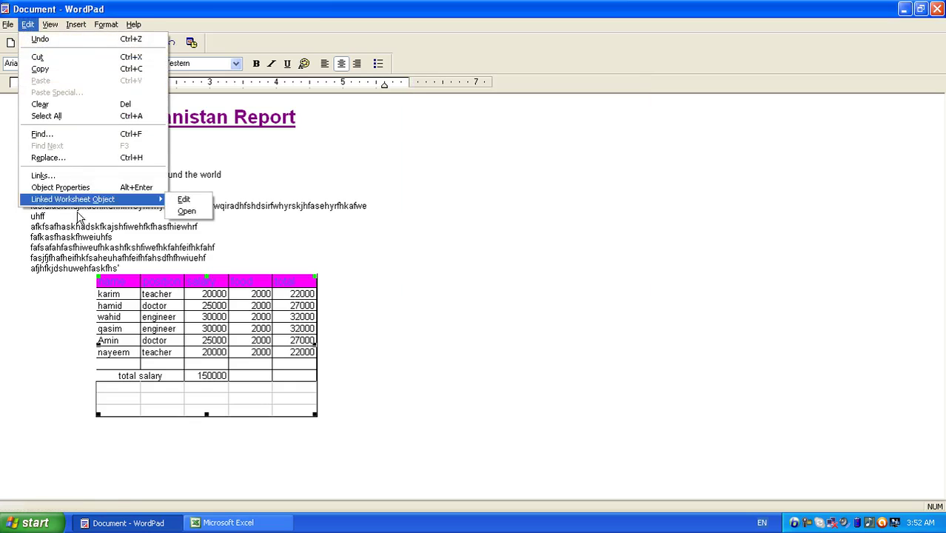
left_click(189, 213)
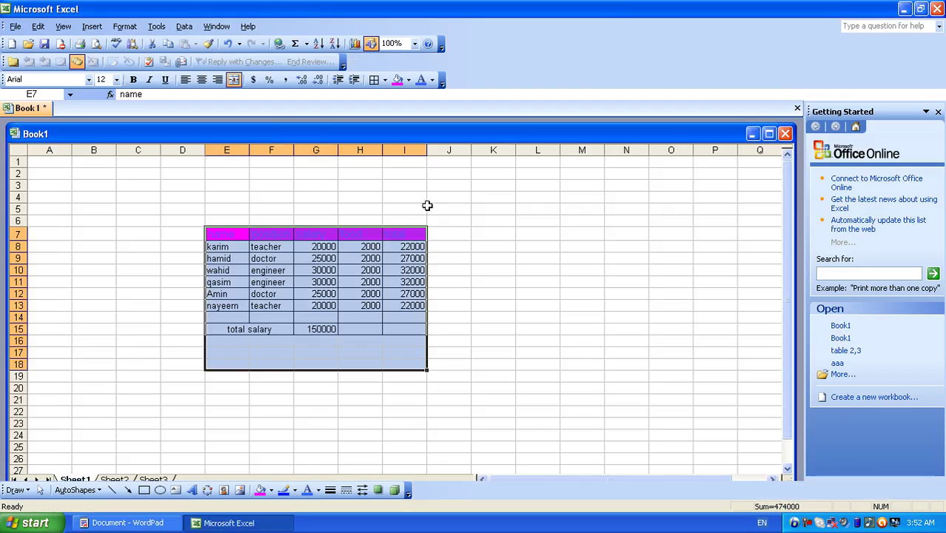
left_click(123, 523)
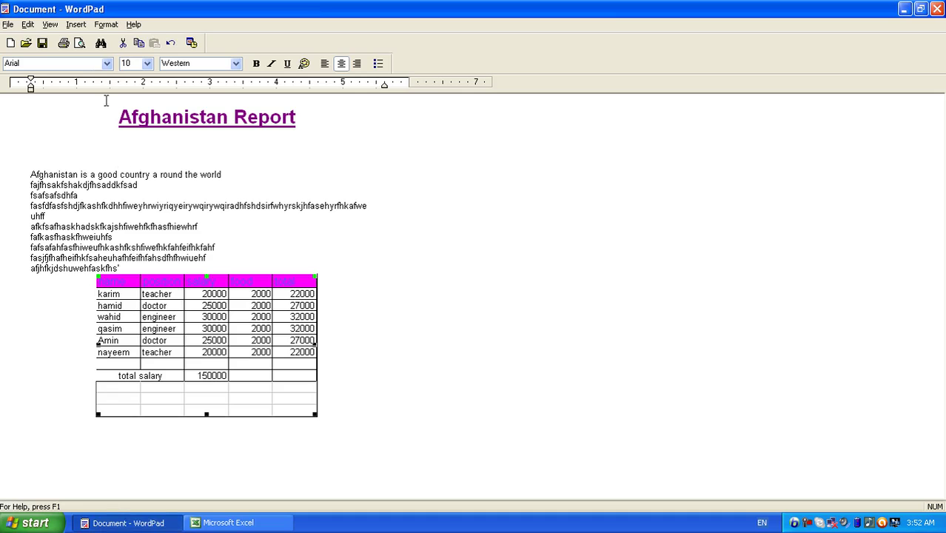
left_click(27, 24)
mouse_move(60, 196)
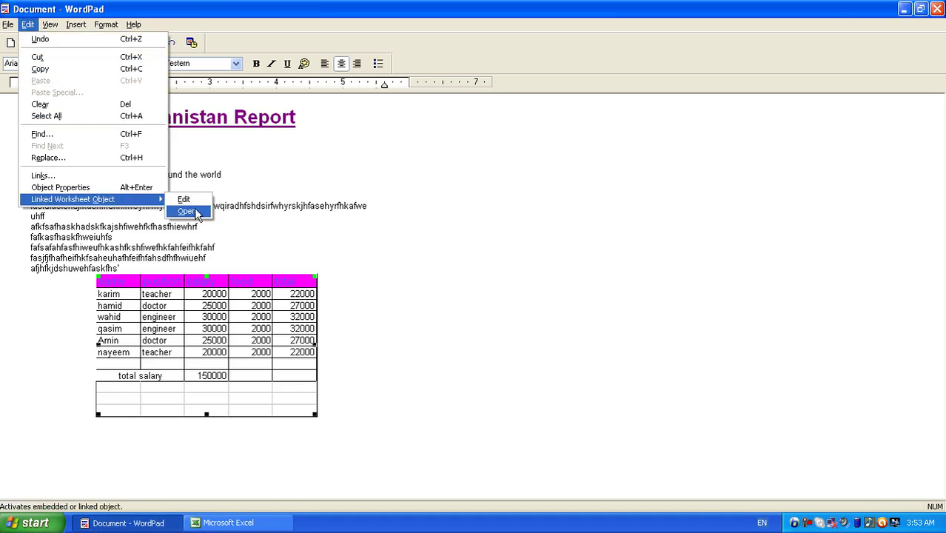
left_click(189, 213)
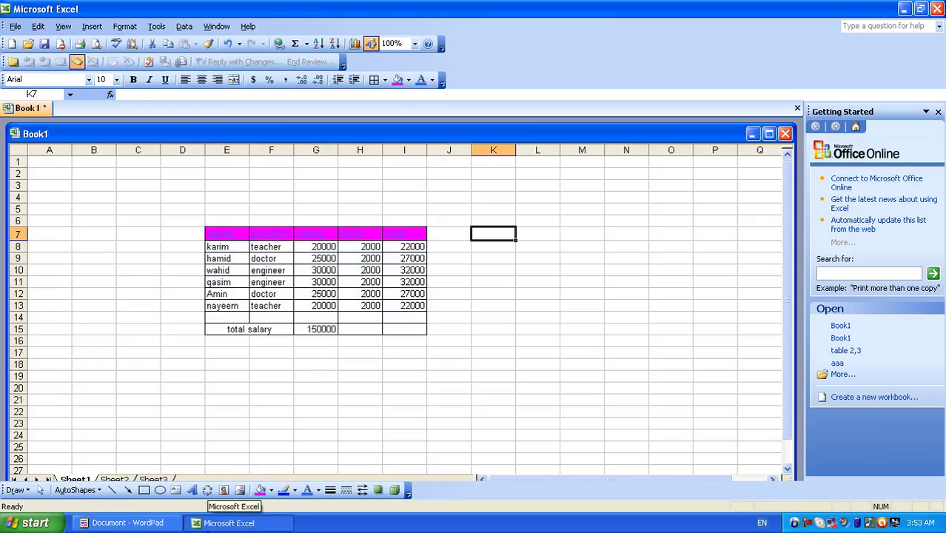
Step: Return to WordPad and delete the linked salary table from the report
left_click(155, 523)
left_click(370, 278)
left_click(251, 296)
key("Delete")
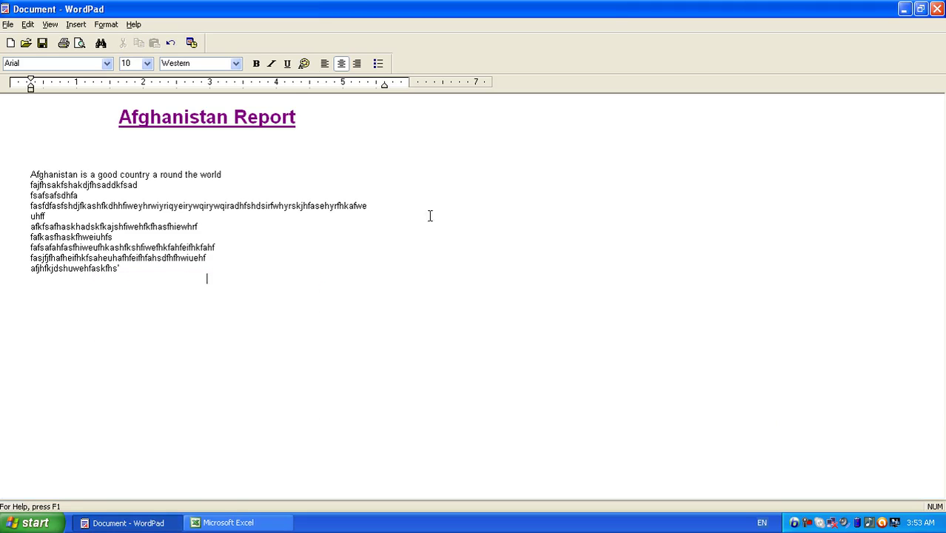
left_click_drag(316, 263, 135, 113)
left_click(250, 205)
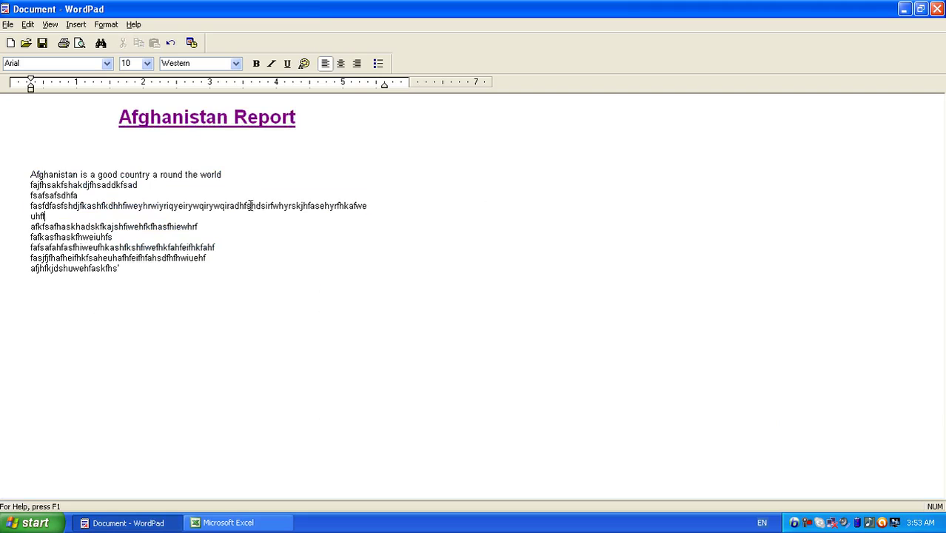
left_click(8, 23)
left_click(15, 49)
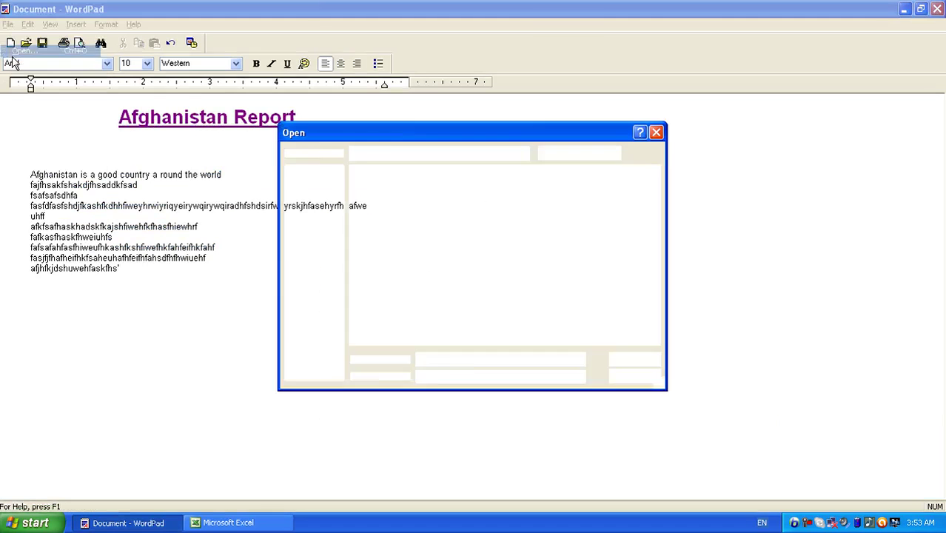
left_click(633, 376)
Step: Save the report on the Desktop under the file name eee
left_click(7, 24)
left_click(21, 74)
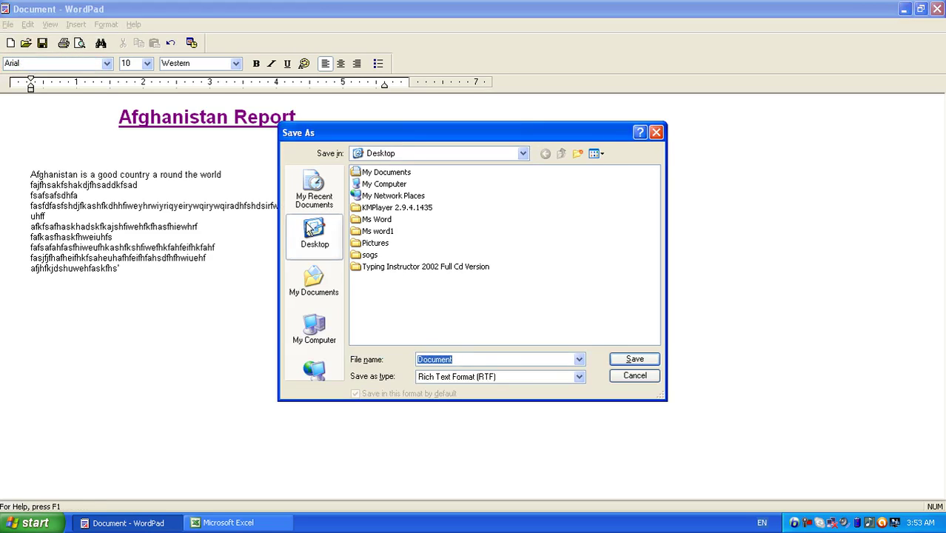
type("eee")
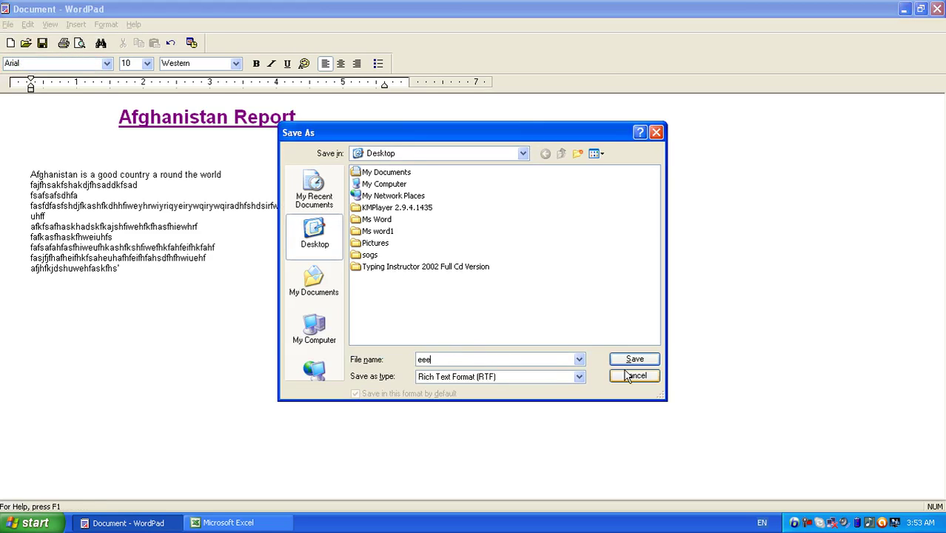
left_click(635, 359)
Step: Select the blank line below the report text, switch to Excel and copy the salary table E7:I15
left_click_drag(207, 290, 34, 295)
left_click(228, 523)
left_click(228, 523)
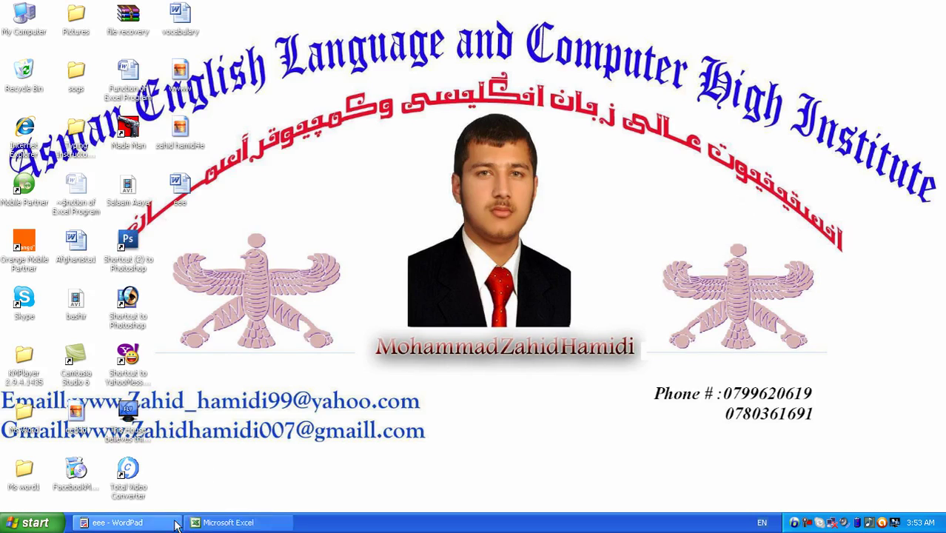
left_click(228, 523)
left_click(287, 193)
left_click_drag(225, 233, 389, 327)
left_click(38, 26)
left_click(46, 75)
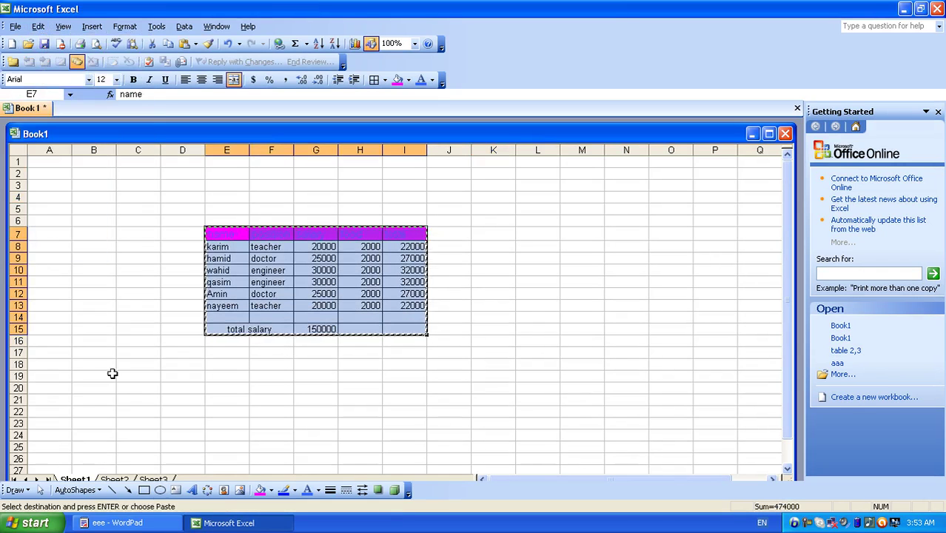
Step: Switch to WordPad and paste the copied table below the report text as a linked Excel worksheet
left_click(148, 523)
left_click(27, 25)
left_click(57, 92)
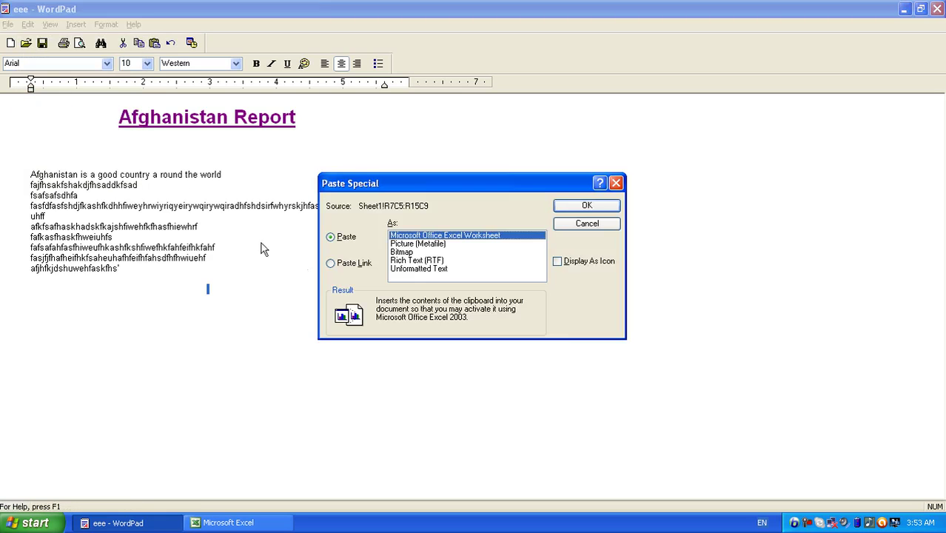
left_click(341, 264)
left_click(588, 206)
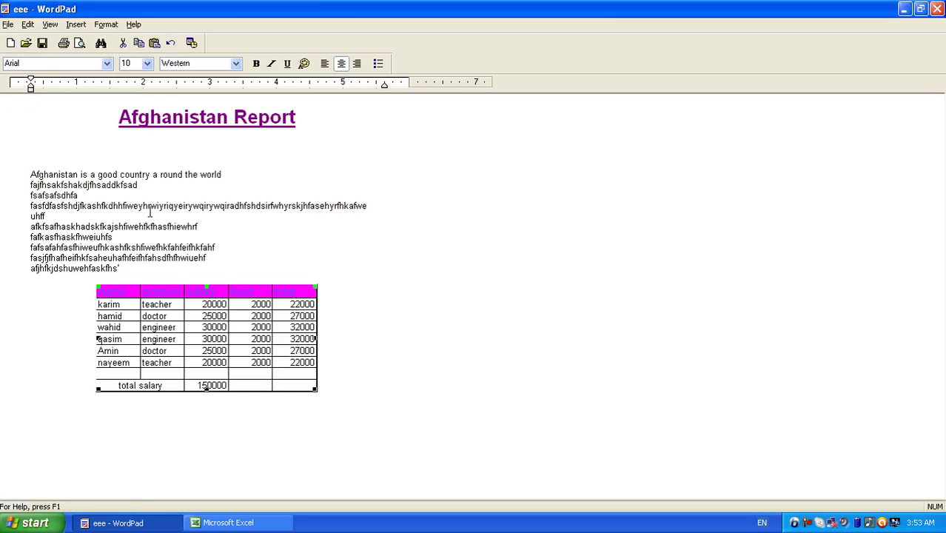
Step: Try to change the linked salary table's source to the Desktop file eee, choosing to correct the source
left_click(28, 24)
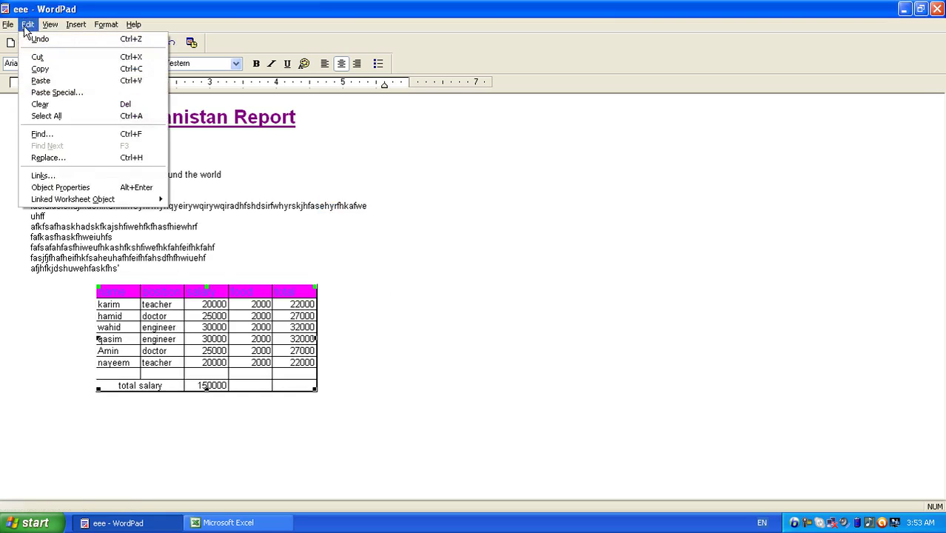
left_click(53, 178)
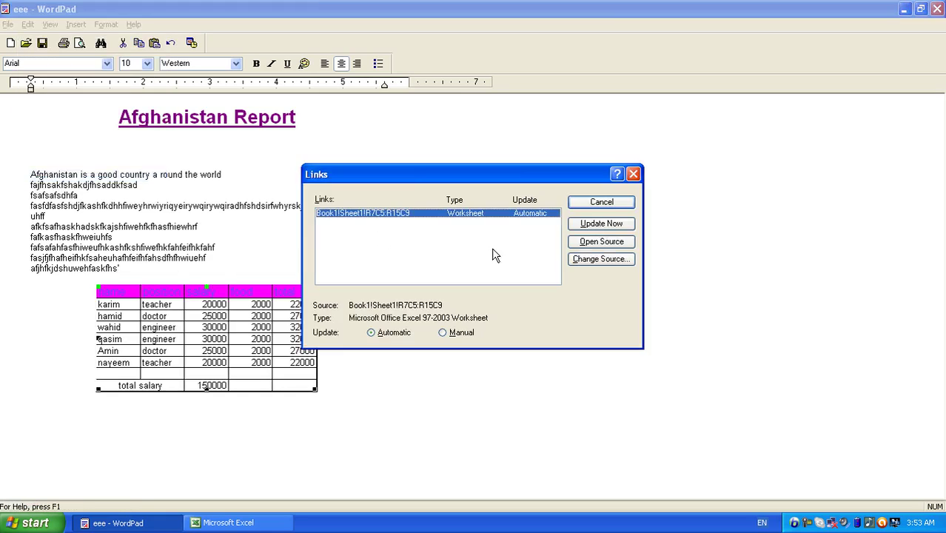
left_click(602, 262)
left_click_drag(409, 197, 422, 101)
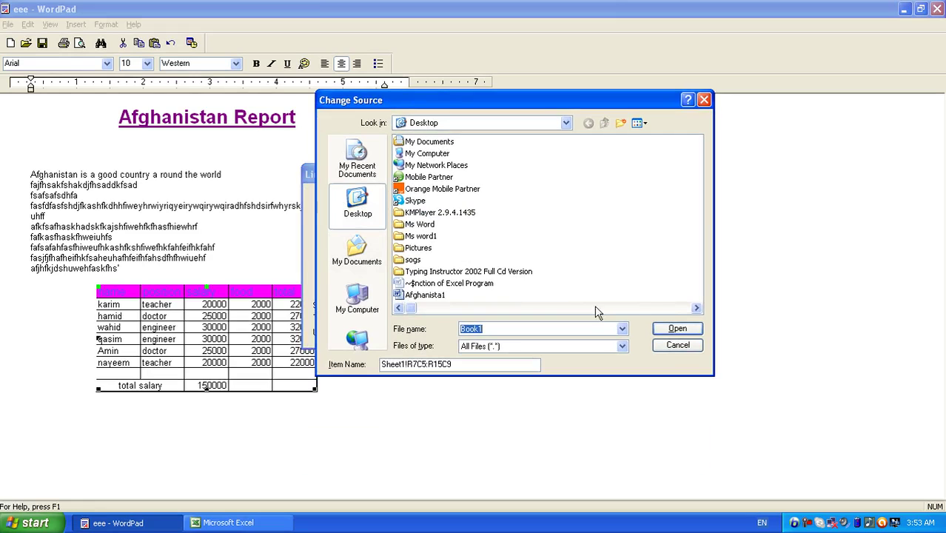
left_click(694, 309)
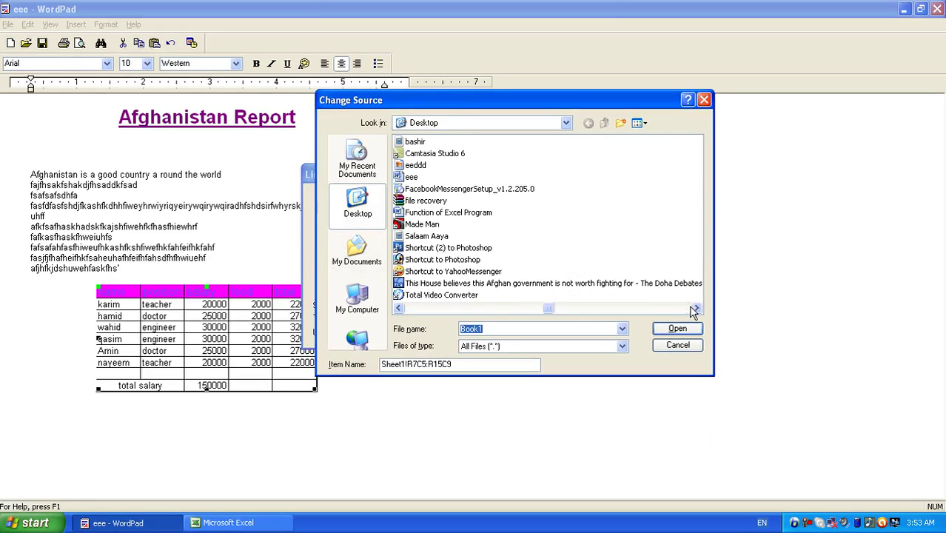
left_click(411, 177)
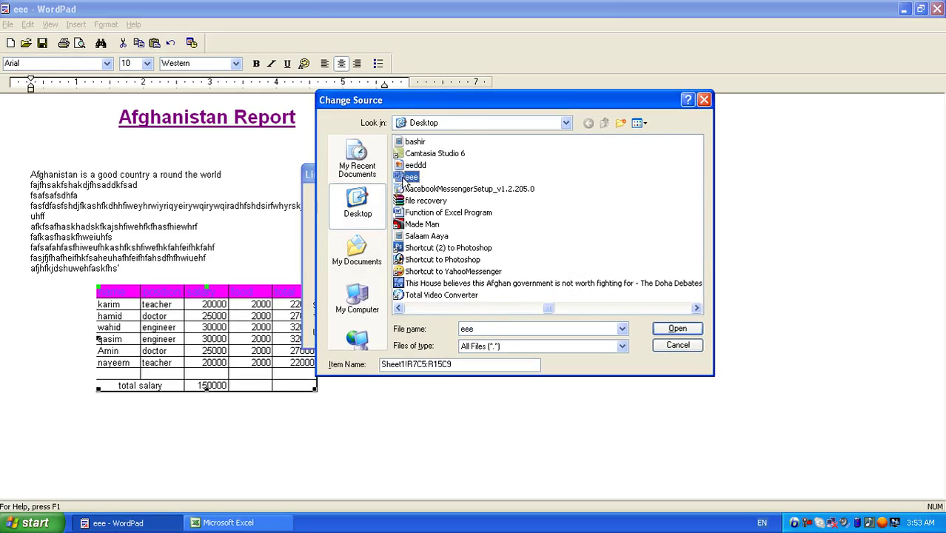
left_click(666, 329)
left_click(487, 259)
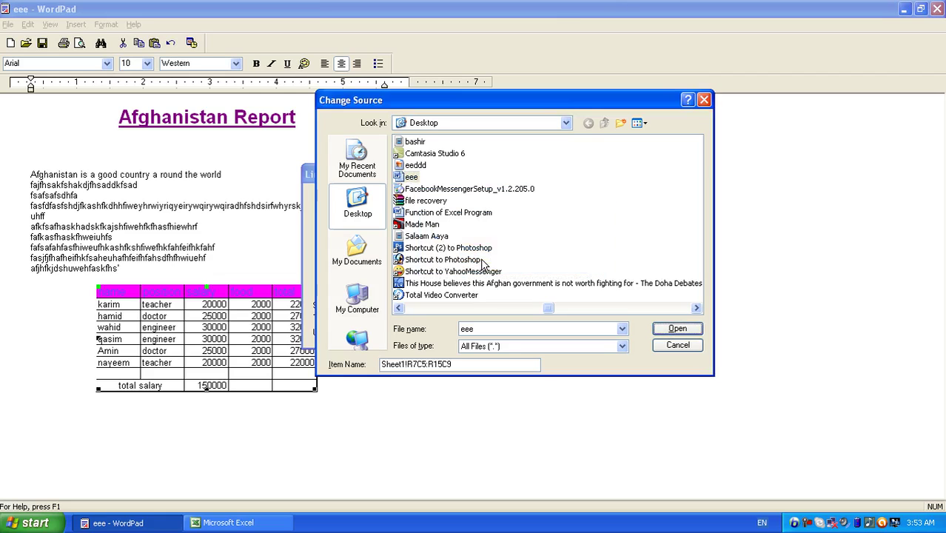
Step: Try the Desktop file eee as the link source again, and leave the source change and link settings
left_click(622, 346)
left_click(483, 357)
left_click(662, 329)
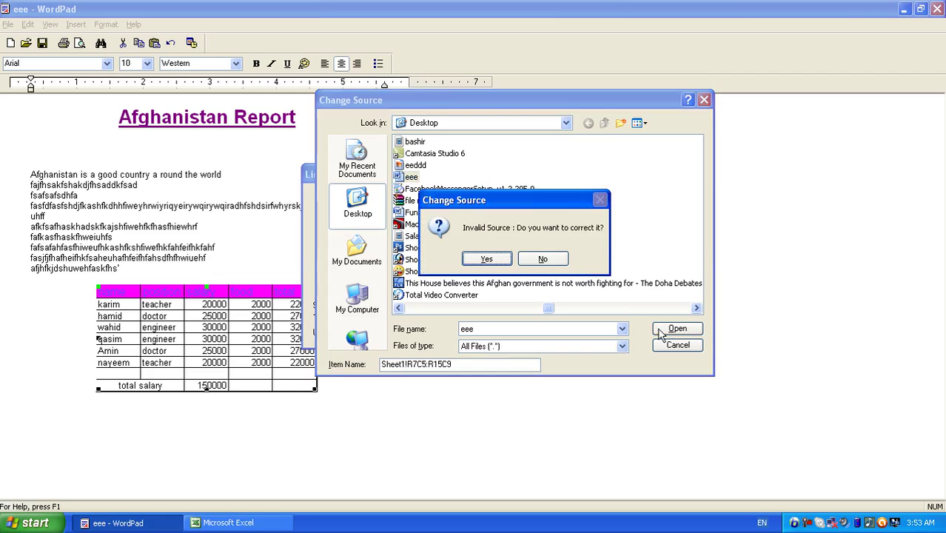
left_click(478, 261)
double_click(409, 177)
left_click(486, 259)
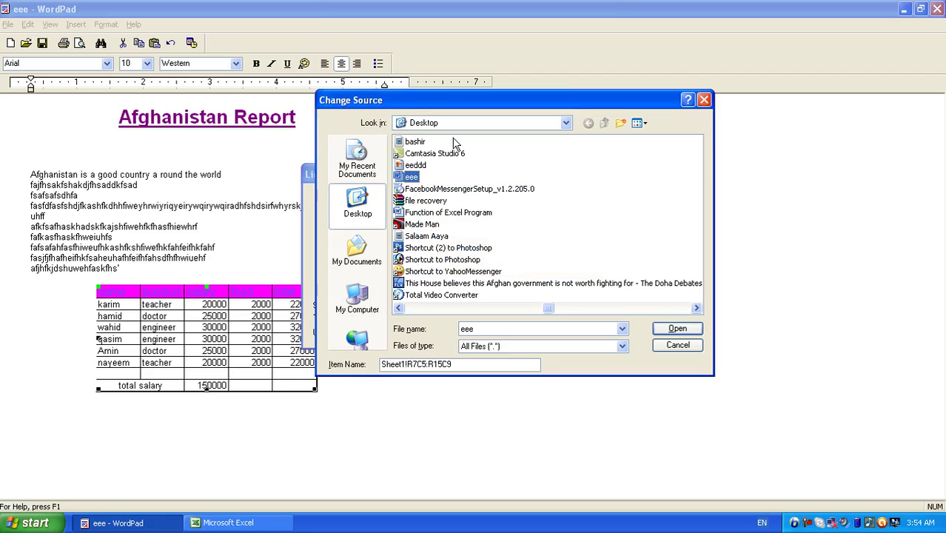
left_click_drag(401, 107, 490, 104)
left_click(760, 344)
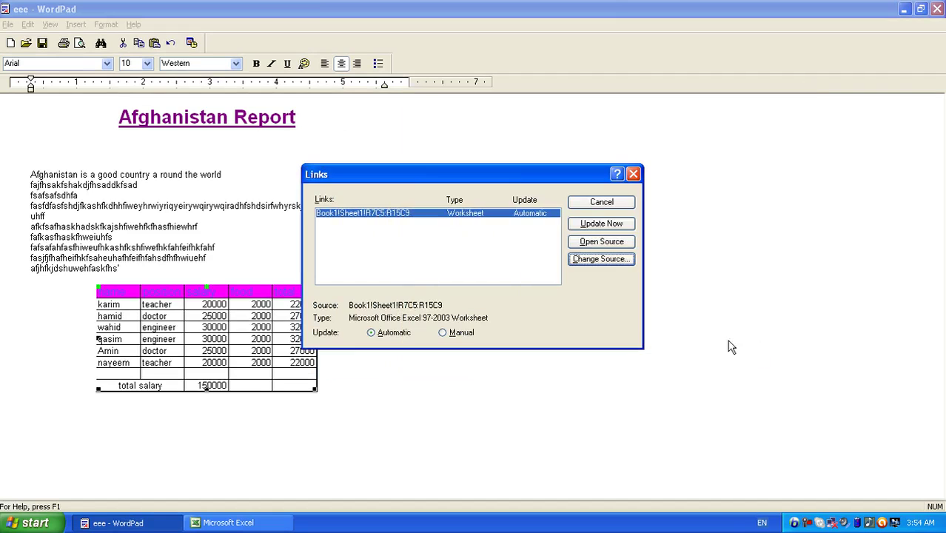
left_click_drag(382, 178, 409, 142)
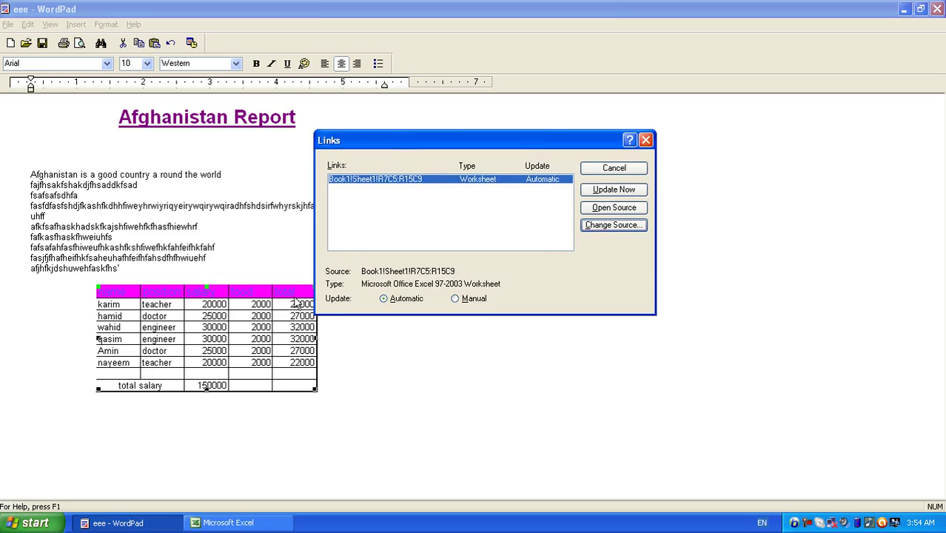
left_click(613, 168)
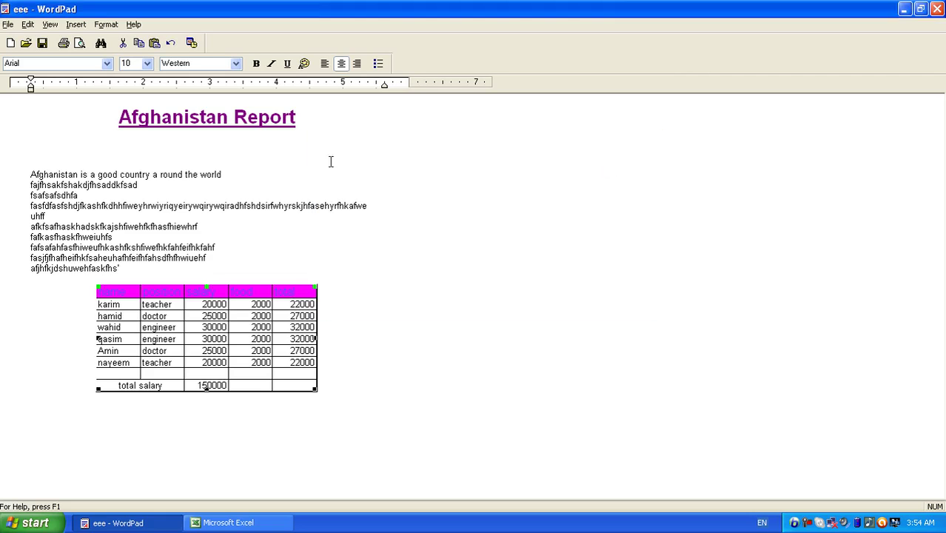
Step: Break the salary table's link to its Excel source, check the link editing option, and deselect the table
left_click(27, 25)
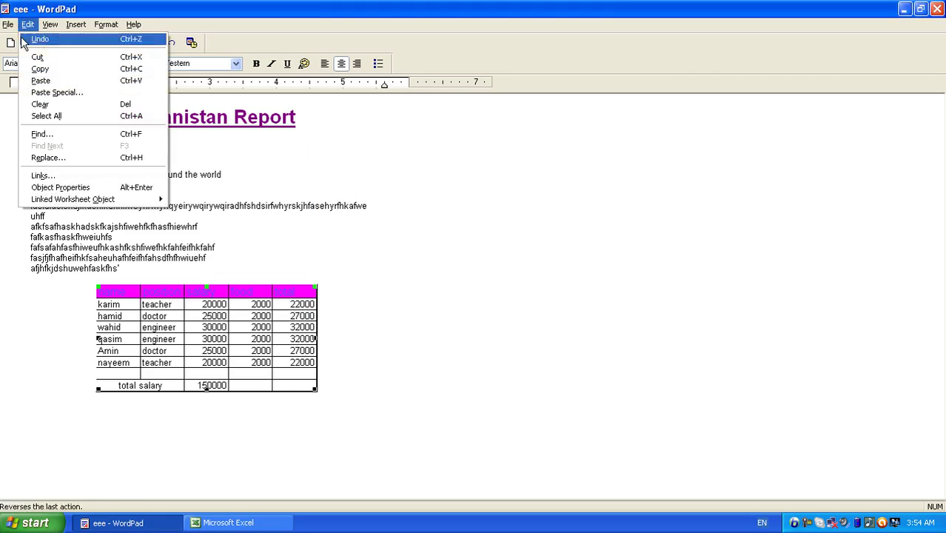
left_click(64, 187)
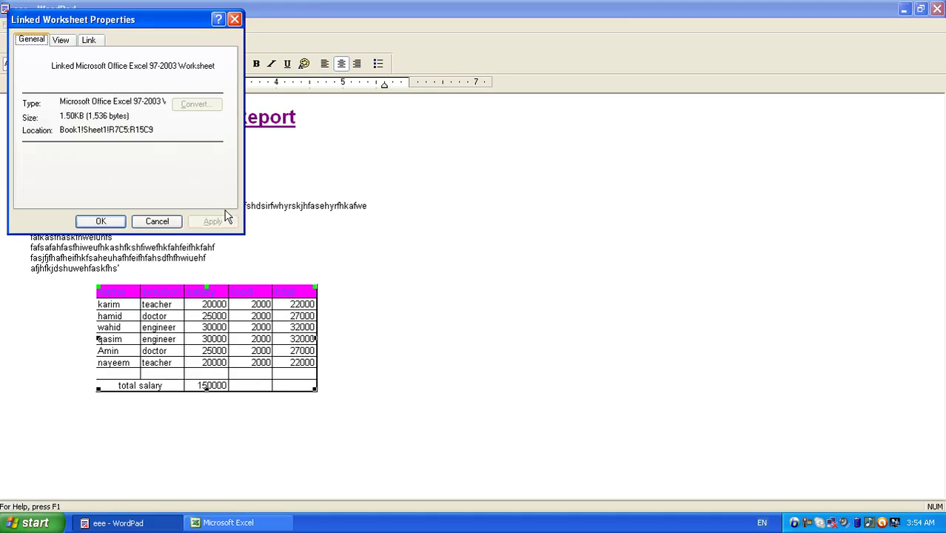
left_click(92, 37)
left_click_drag(117, 21, 448, 47)
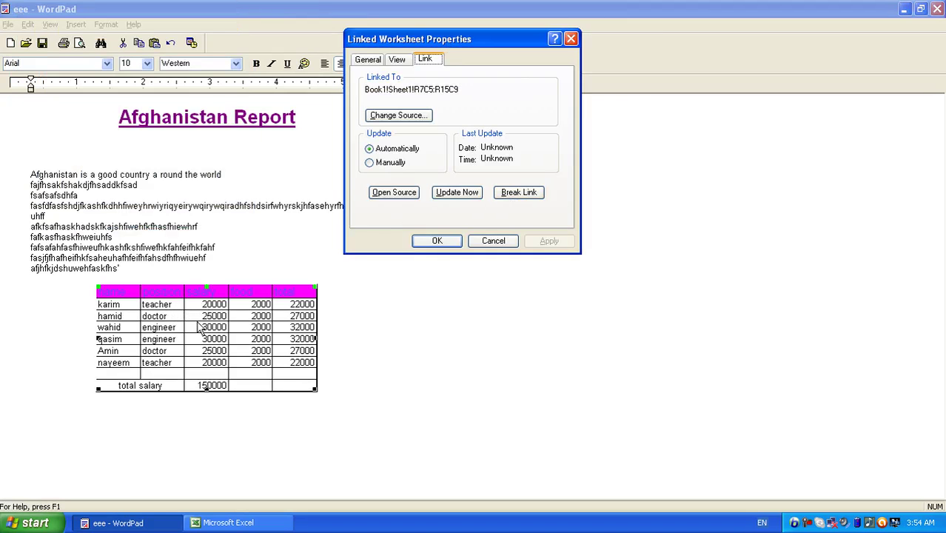
left_click(518, 192)
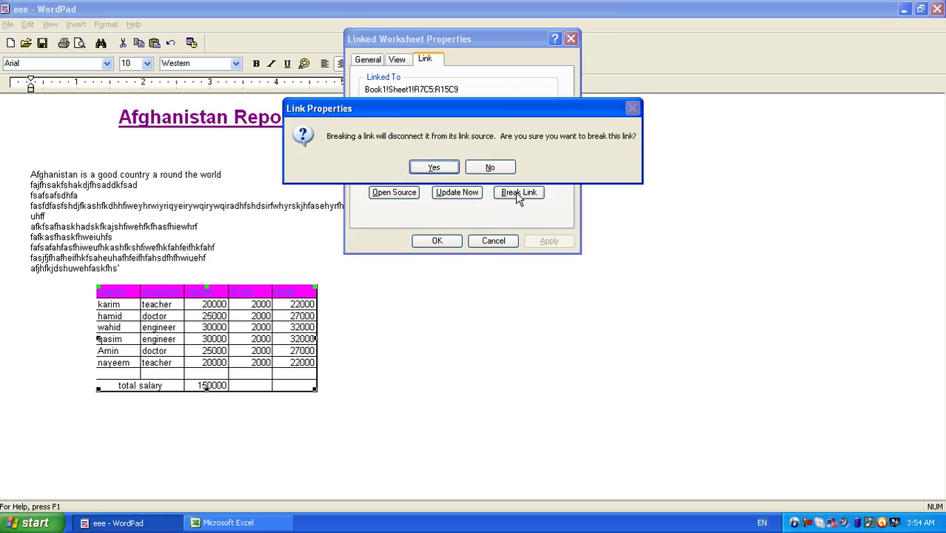
left_click(434, 167)
left_click(492, 240)
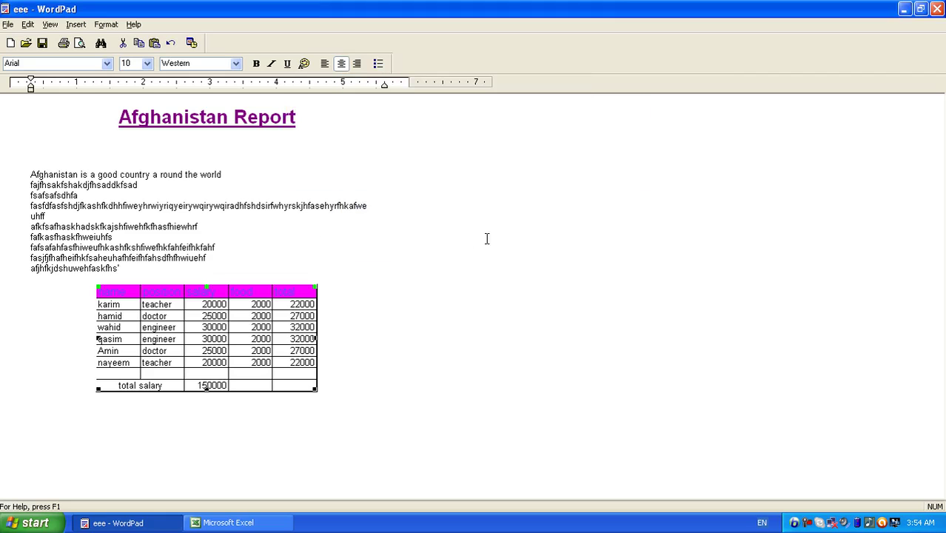
left_click(27, 25)
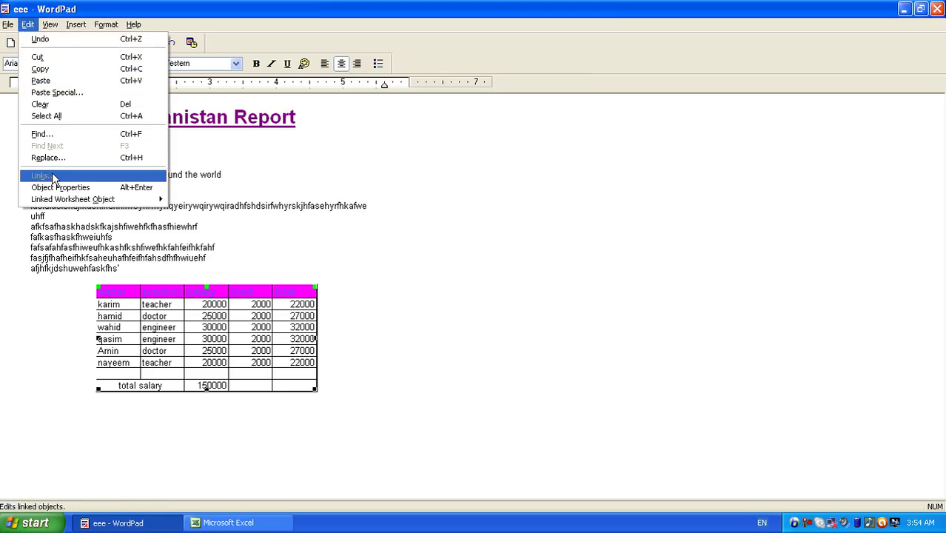
mouse_move(49, 24)
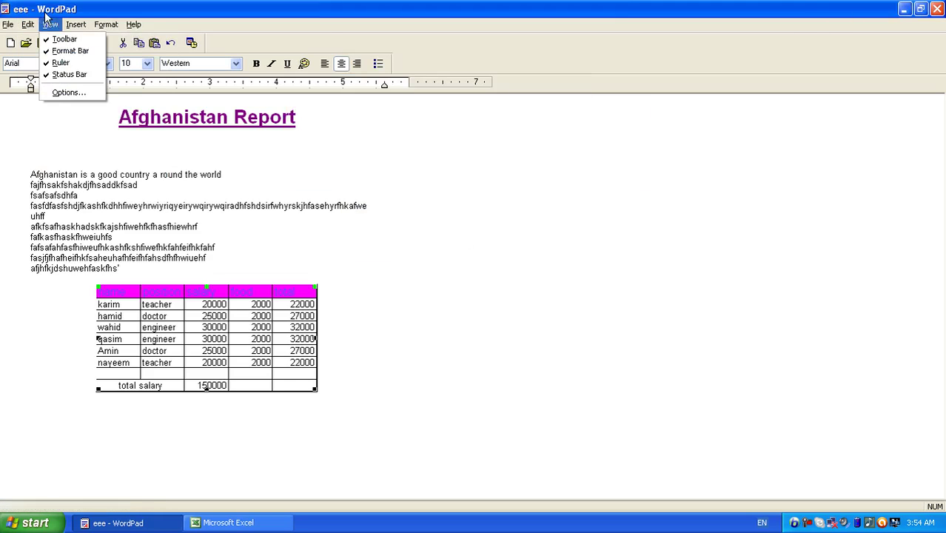
left_click(368, 159)
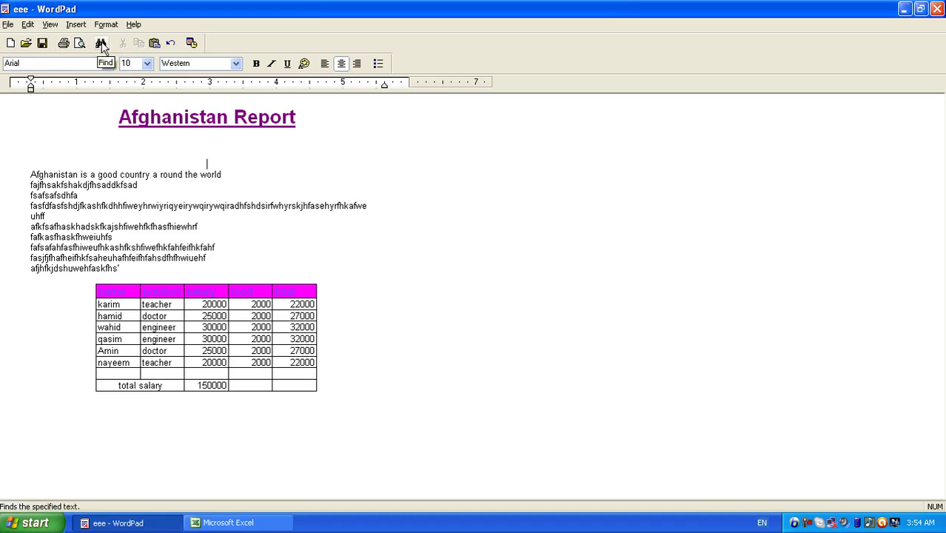
Step: Copy the first four lines of the report's body text and paste them three times starting over the selection
left_click(28, 24)
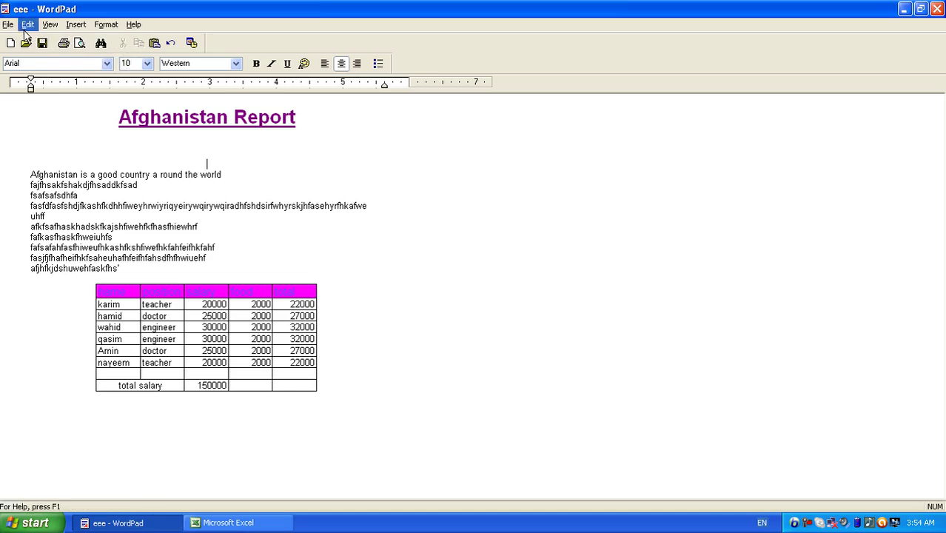
left_click(27, 25)
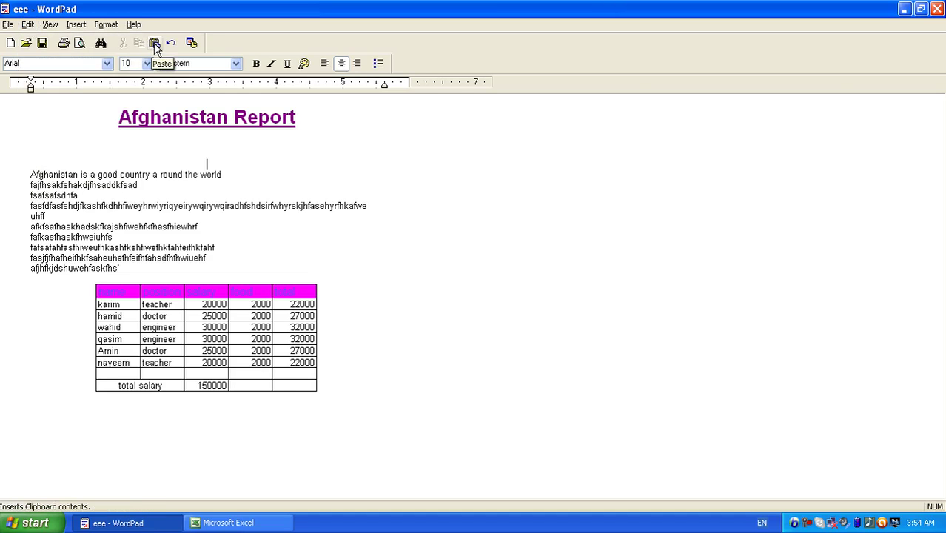
left_click_drag(30, 175, 89, 205)
left_click(141, 44)
left_click(155, 45)
left_click(155, 44)
left_click(155, 44)
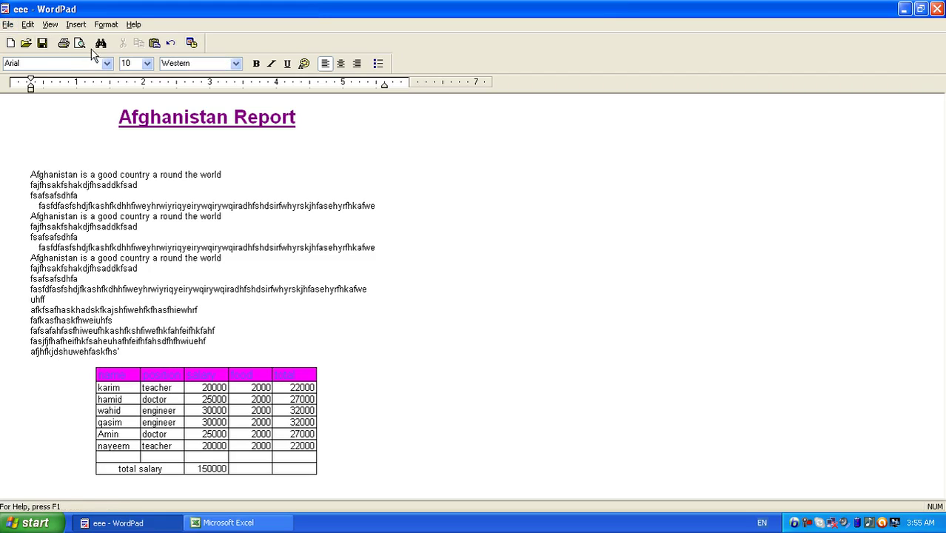
Step: Hide the toolbar, format bar and ruler, leaving the status bar on
left_click(49, 24)
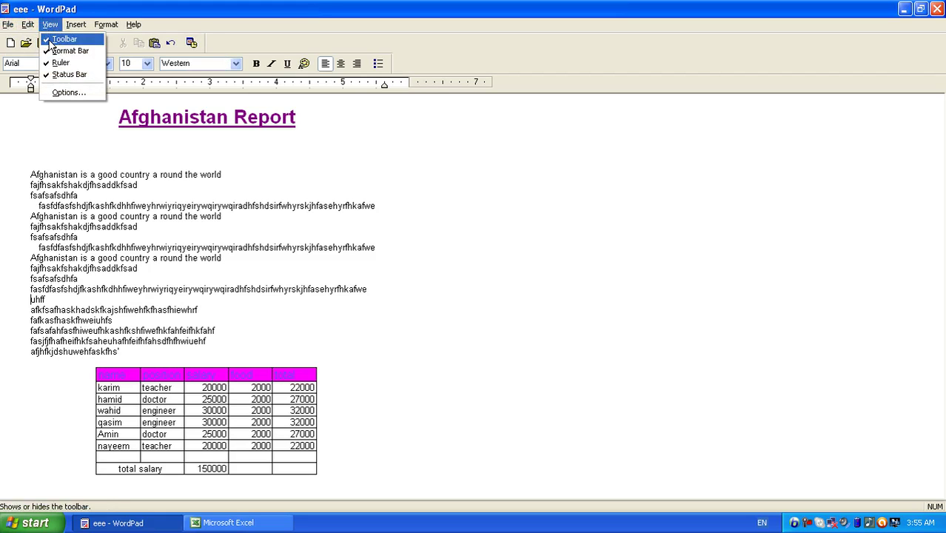
left_click(48, 41)
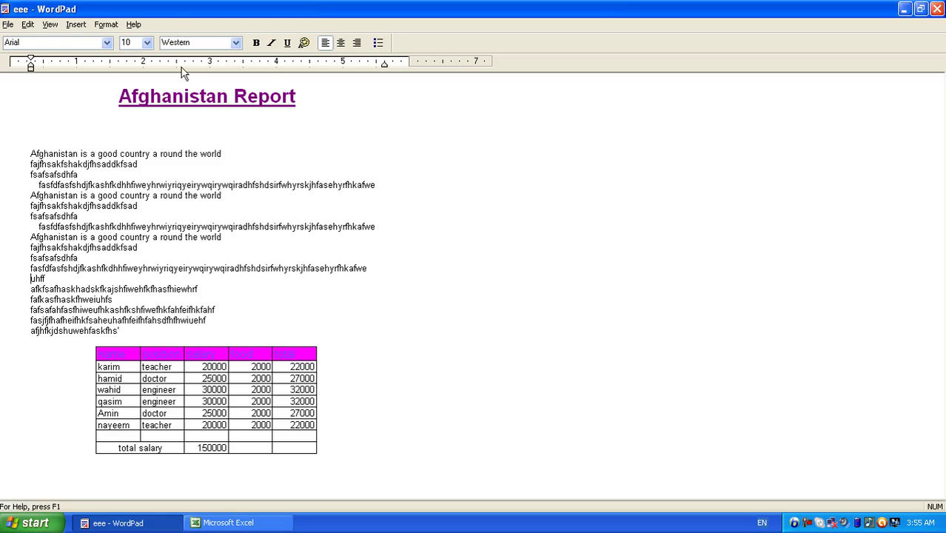
left_click(49, 25)
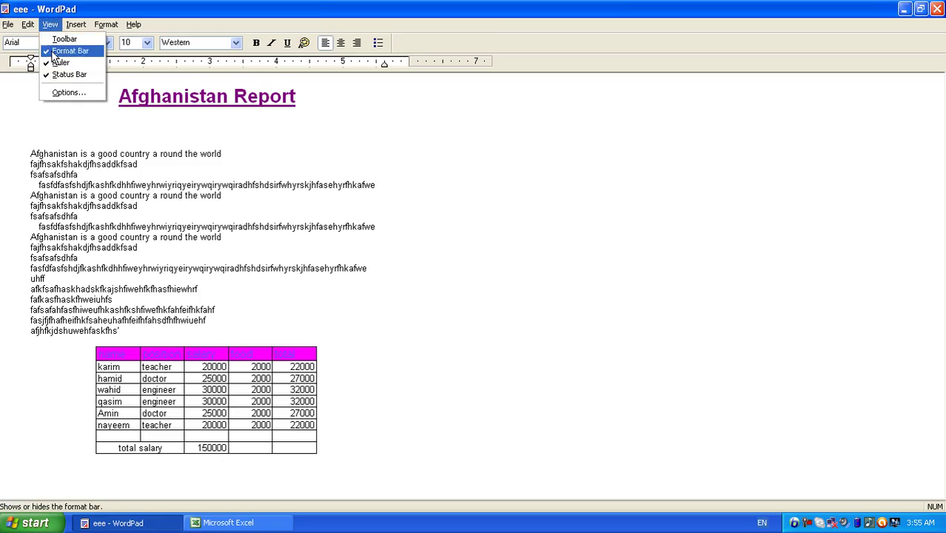
left_click(56, 50)
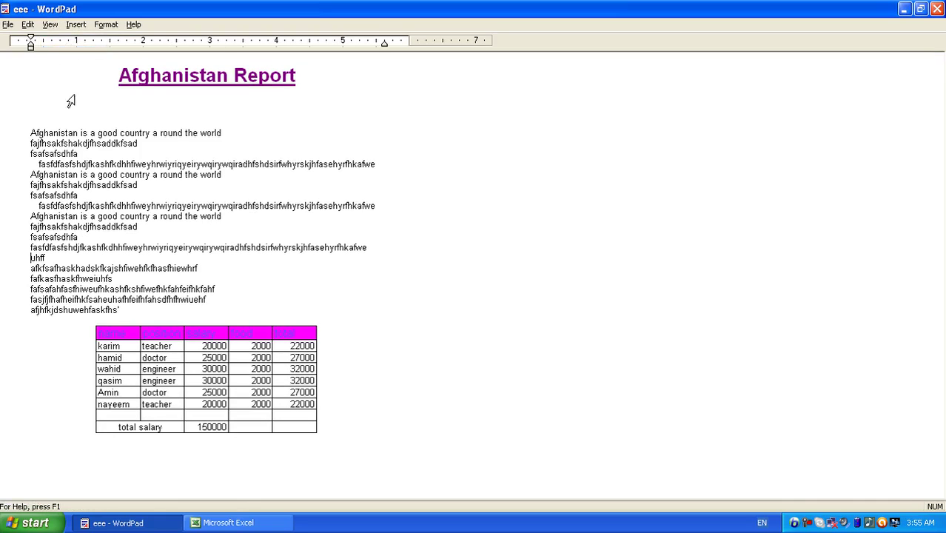
left_click(49, 25)
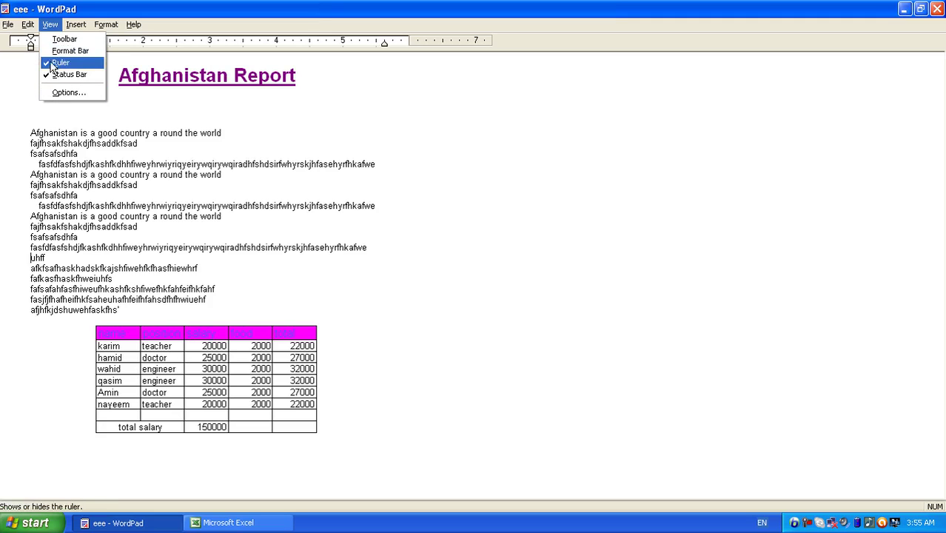
left_click(60, 63)
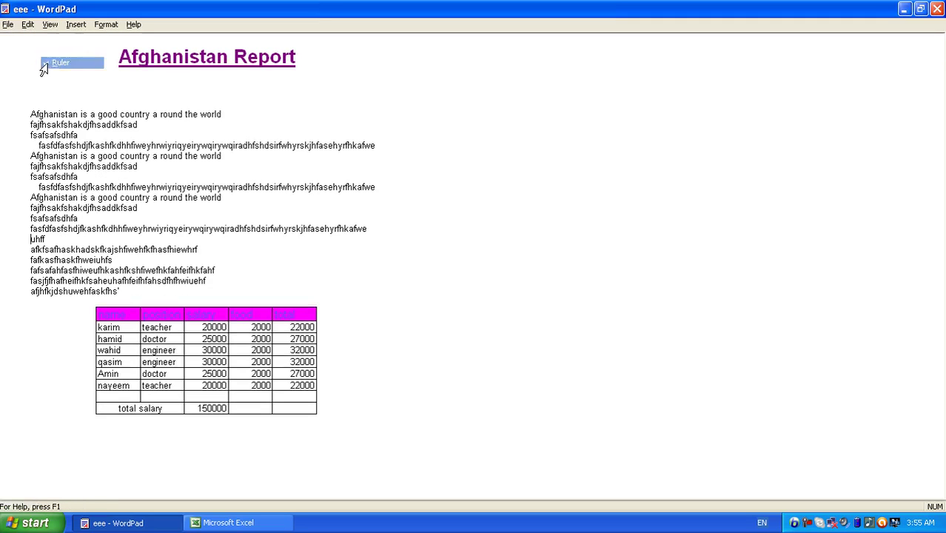
left_click(50, 24)
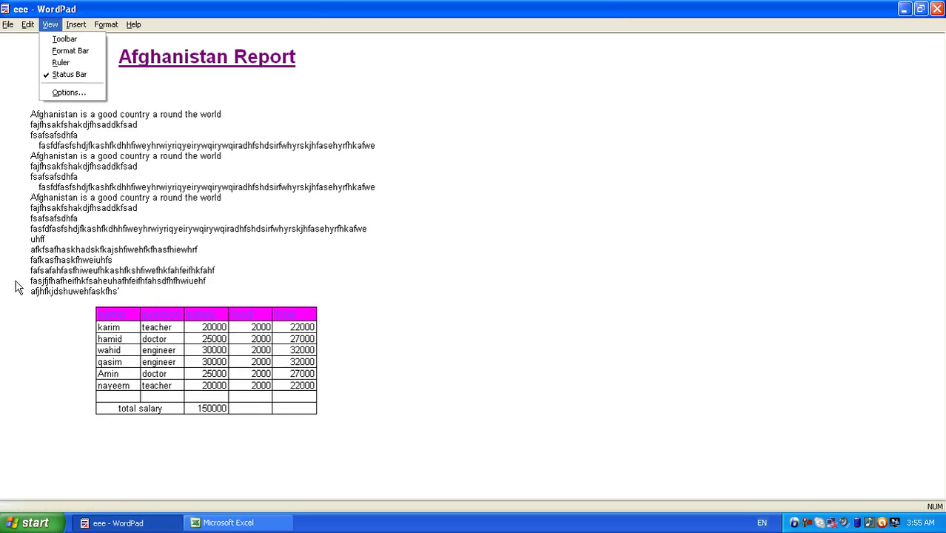
left_click(35, 514)
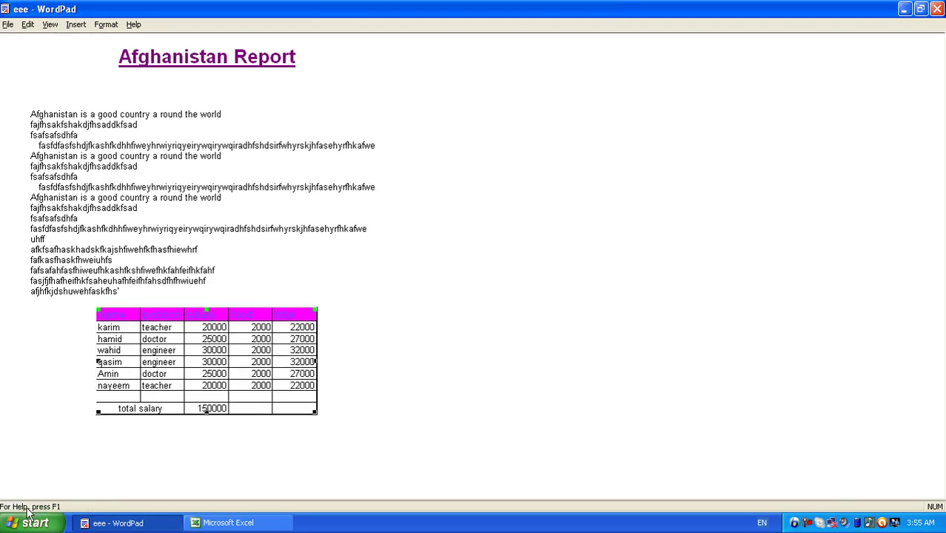